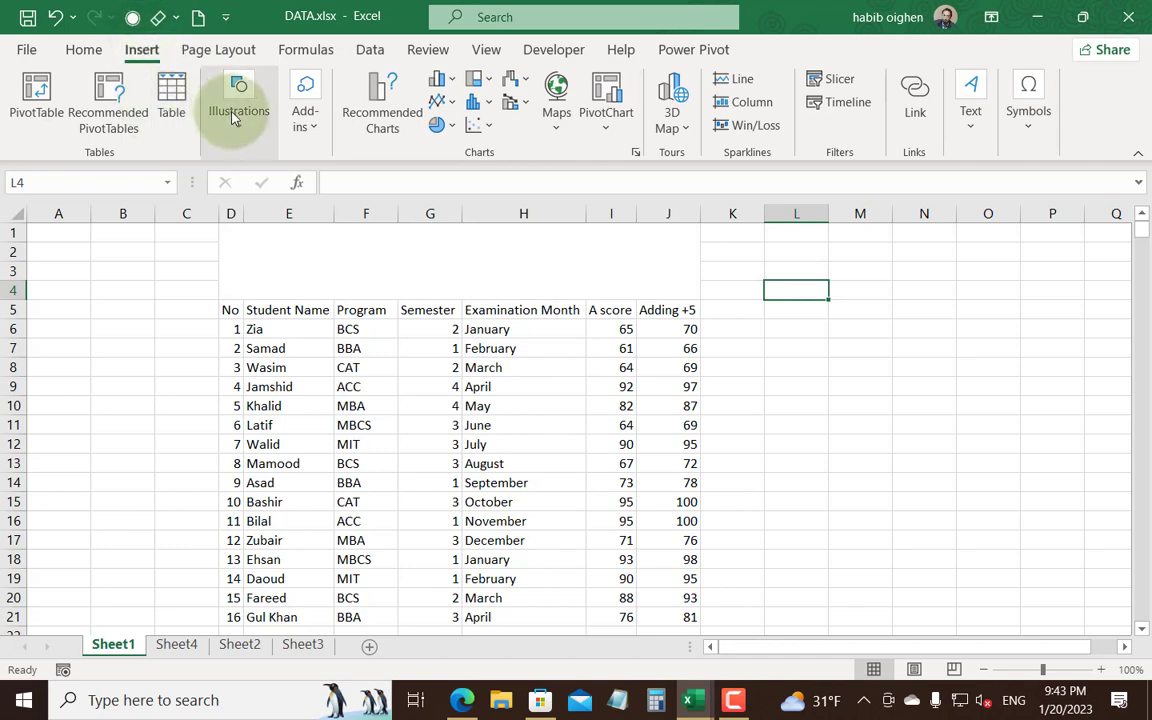
# Step: Draw a rectangle about 0.79 by 4.99 inches over D1:J4 above the student table, with the text My Header
pyautogui.click(239, 112)
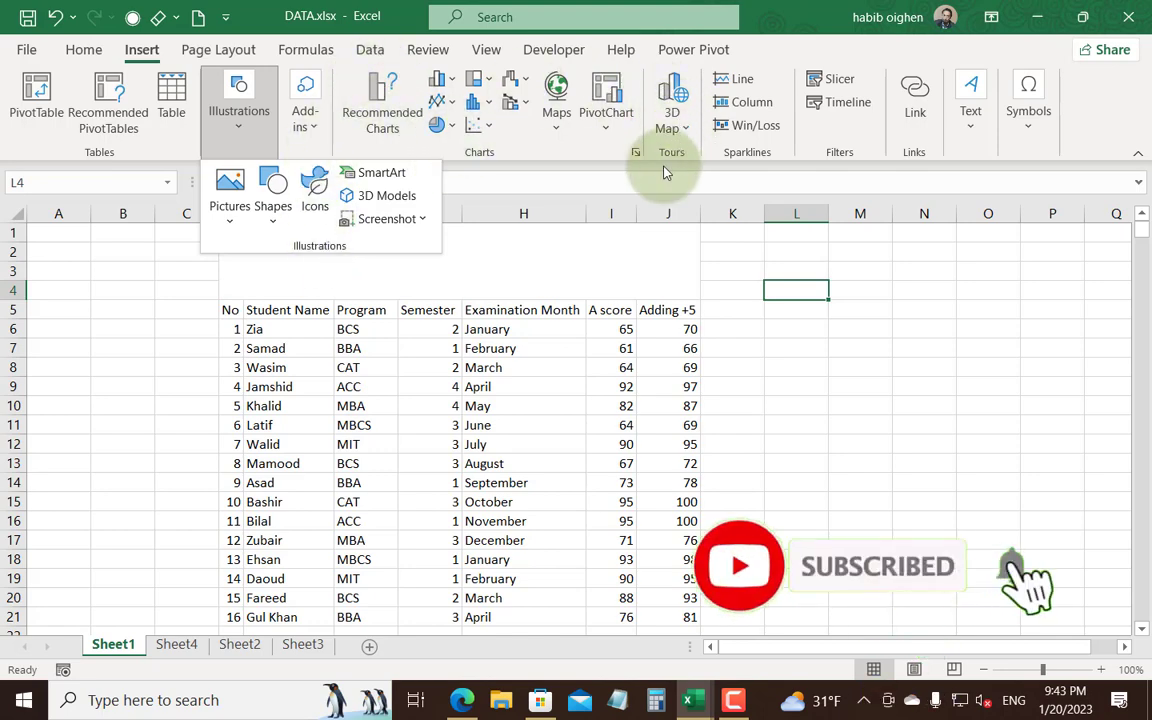
pyautogui.click(272, 195)
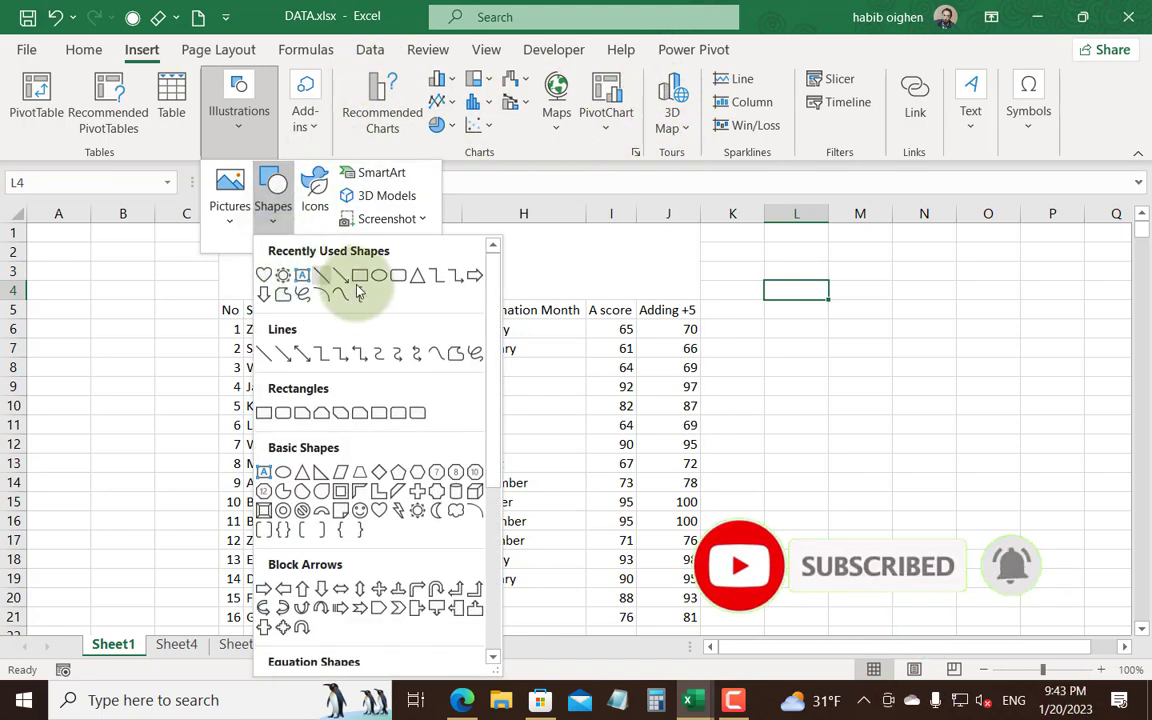
pyautogui.click(345, 273)
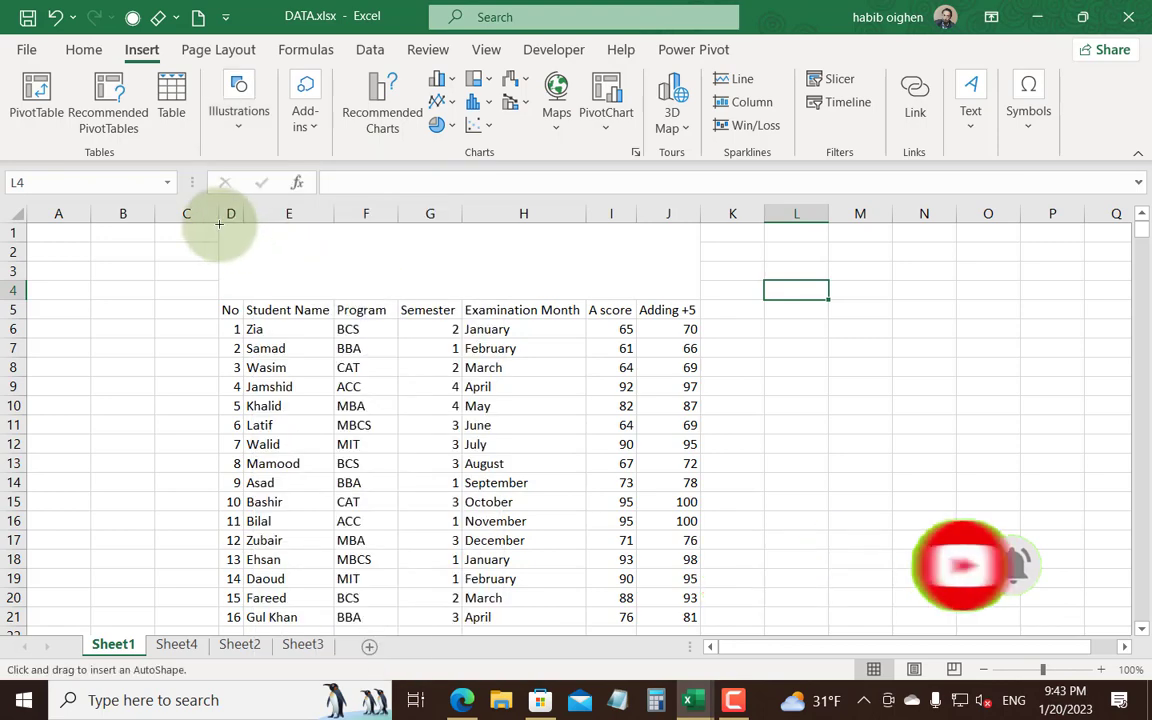
pyautogui.moveTo(218, 224); pyautogui.dragTo(699, 300)
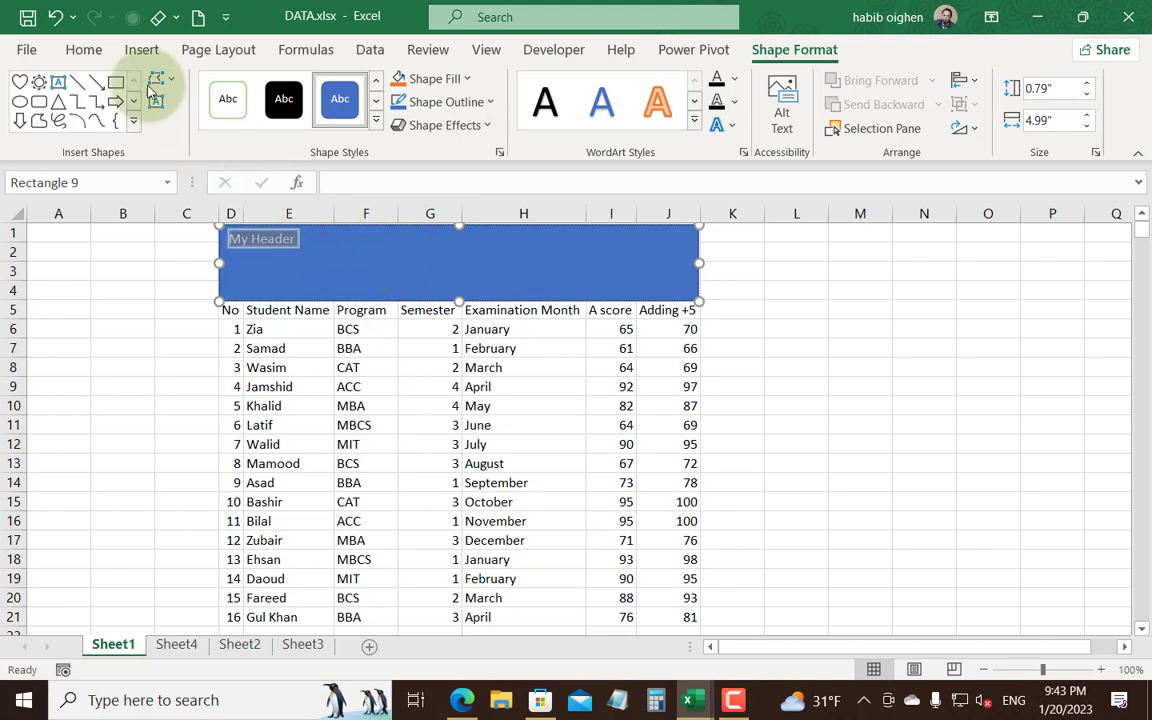
# Step: Format the My Header text as 16-point bold, centred horizontally and vertically in the rectangle
pyautogui.click(84, 50)
pyautogui.click(284, 88)
pyautogui.click(284, 88)
pyautogui.click(284, 88)
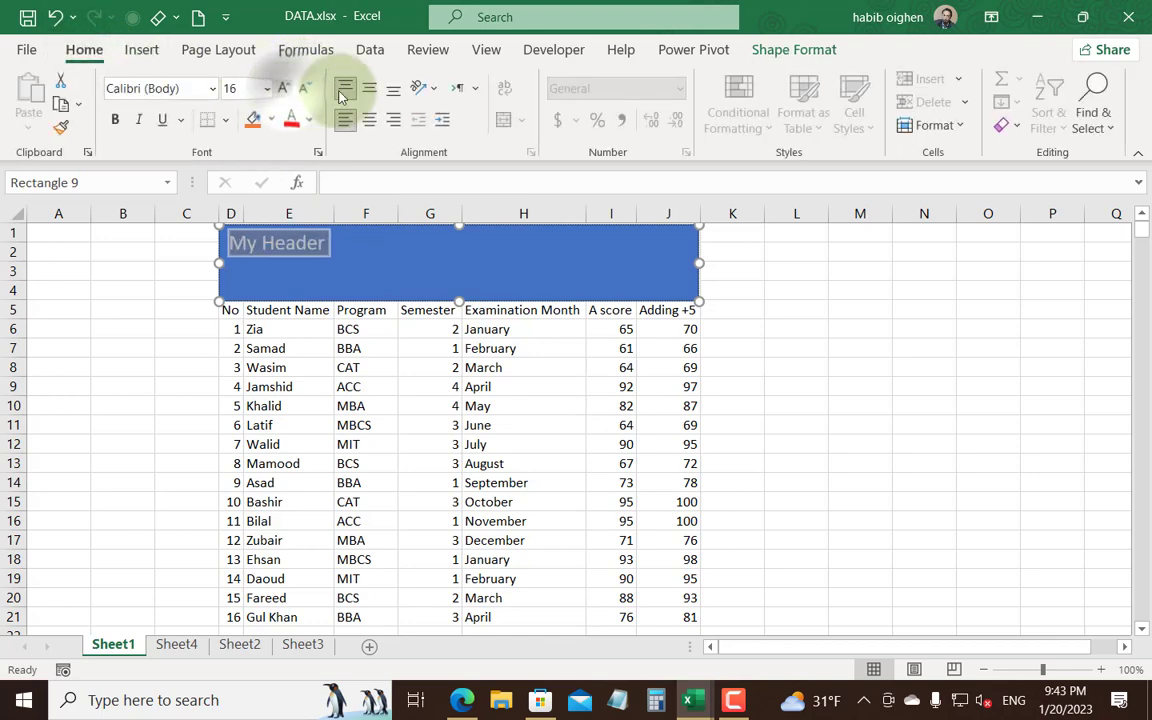
pyautogui.click(369, 88)
pyautogui.click(369, 119)
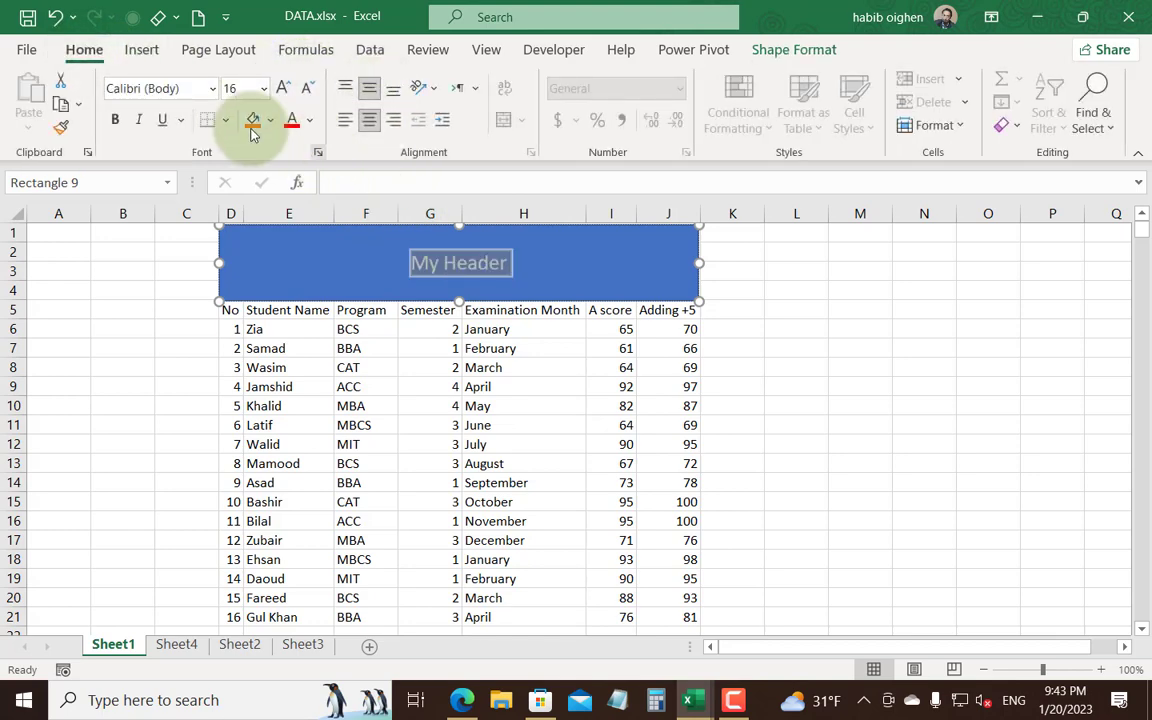
pyautogui.click(114, 119)
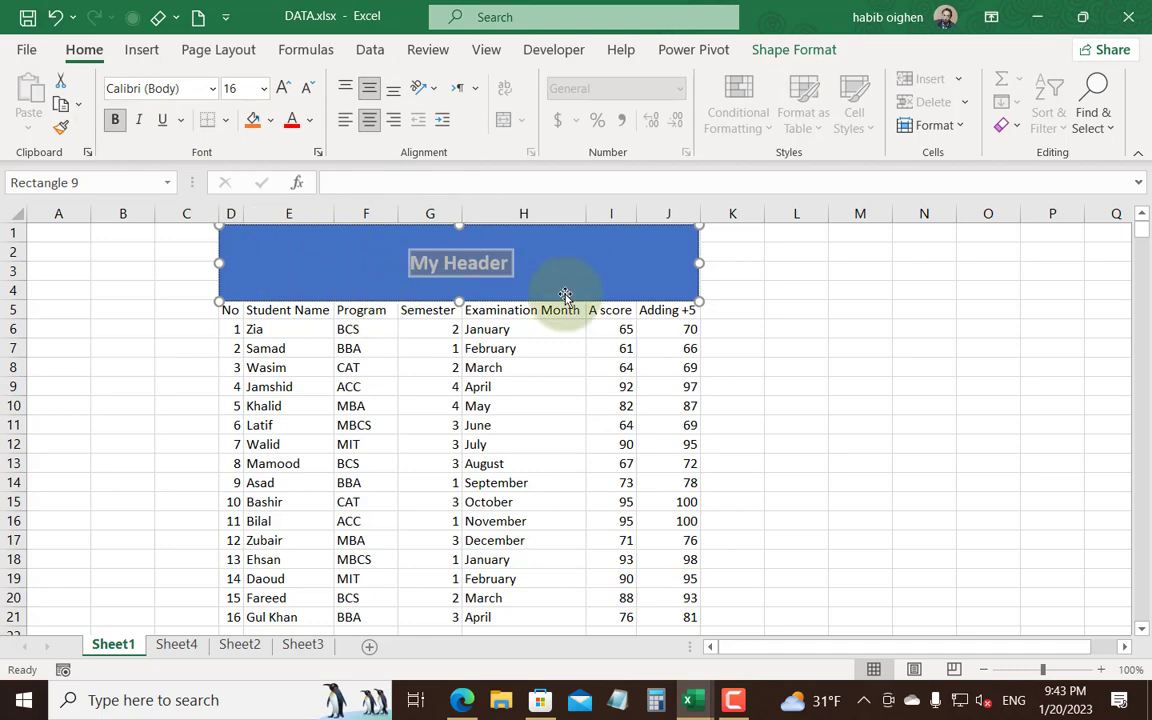
# Step: Apply the glossy orange shadowed theme style to the header rectangle and a light grey bevelled WordArt style to its text
pyautogui.click(768, 51)
pyautogui.click(376, 126)
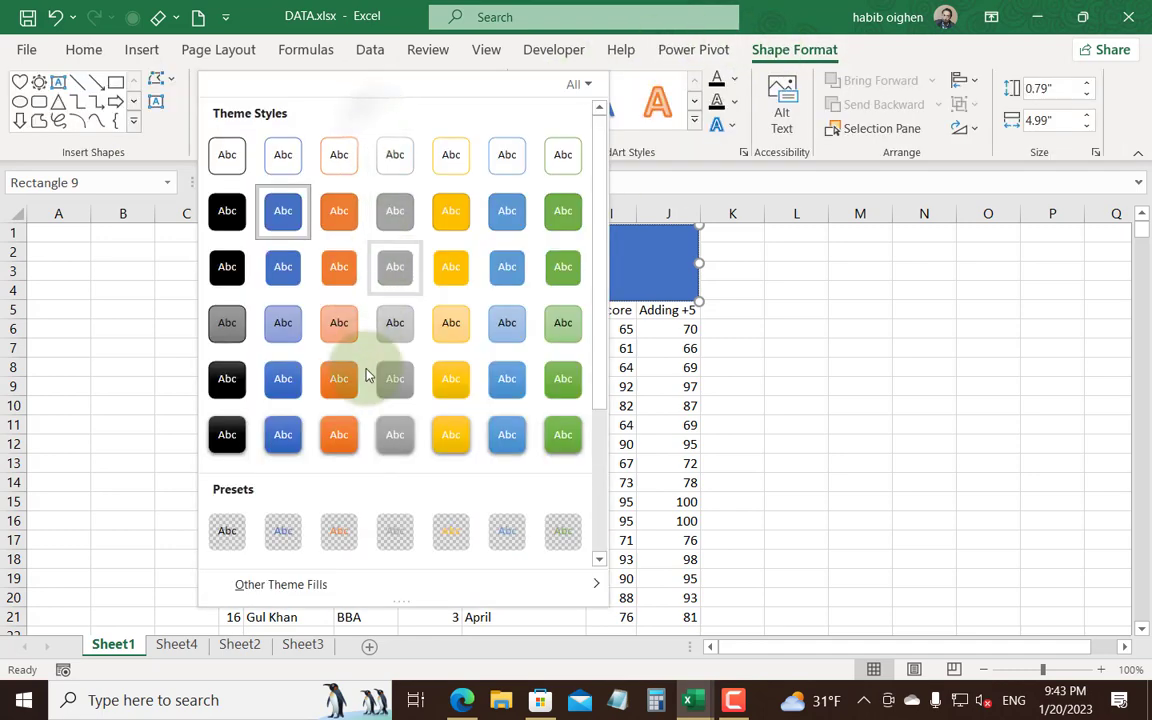
pyautogui.click(338, 437)
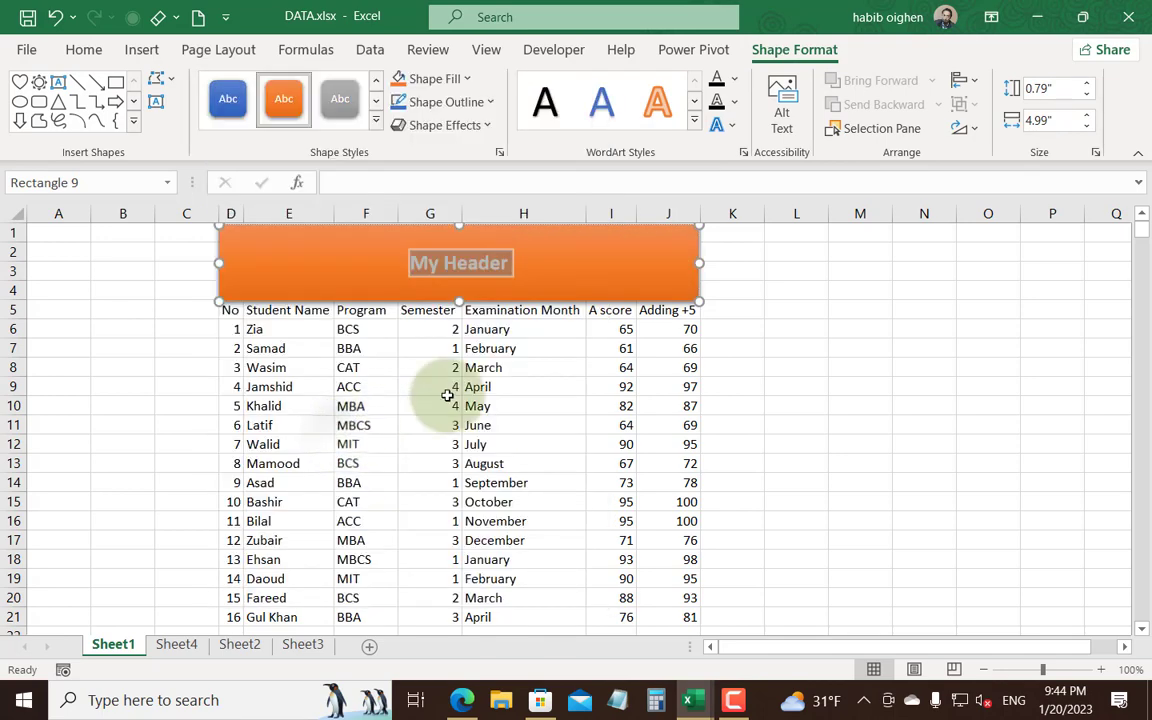
pyautogui.click(694, 119)
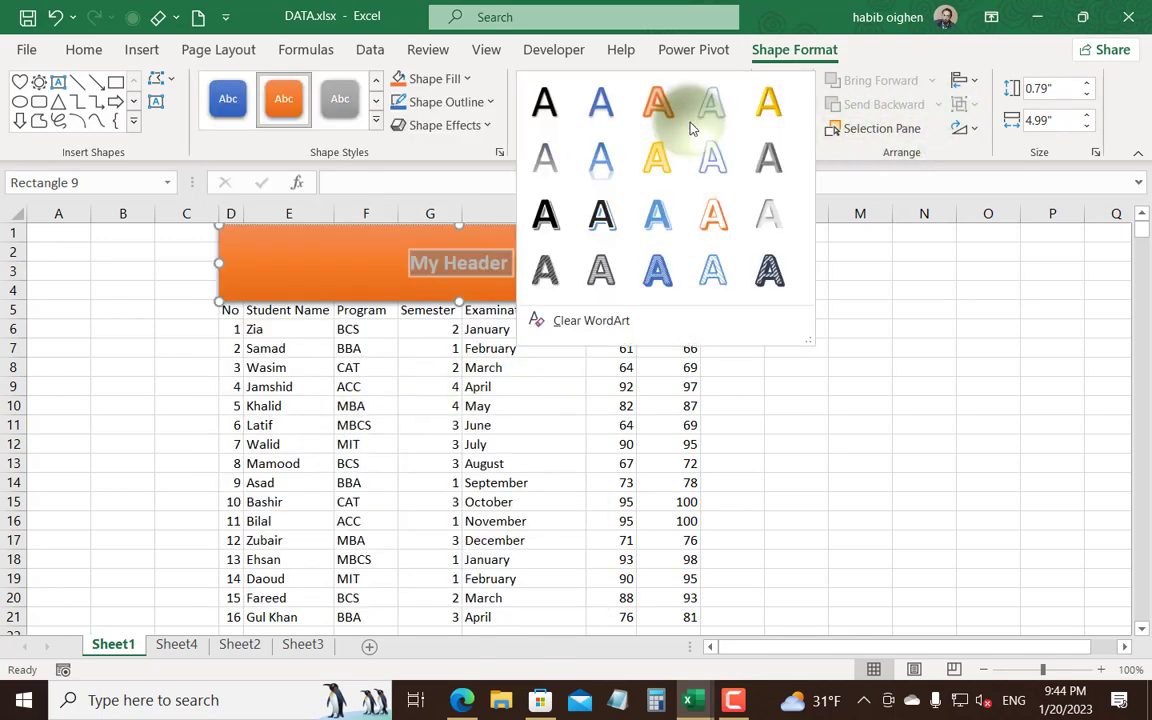
pyautogui.click(785, 220)
pyautogui.click(790, 307)
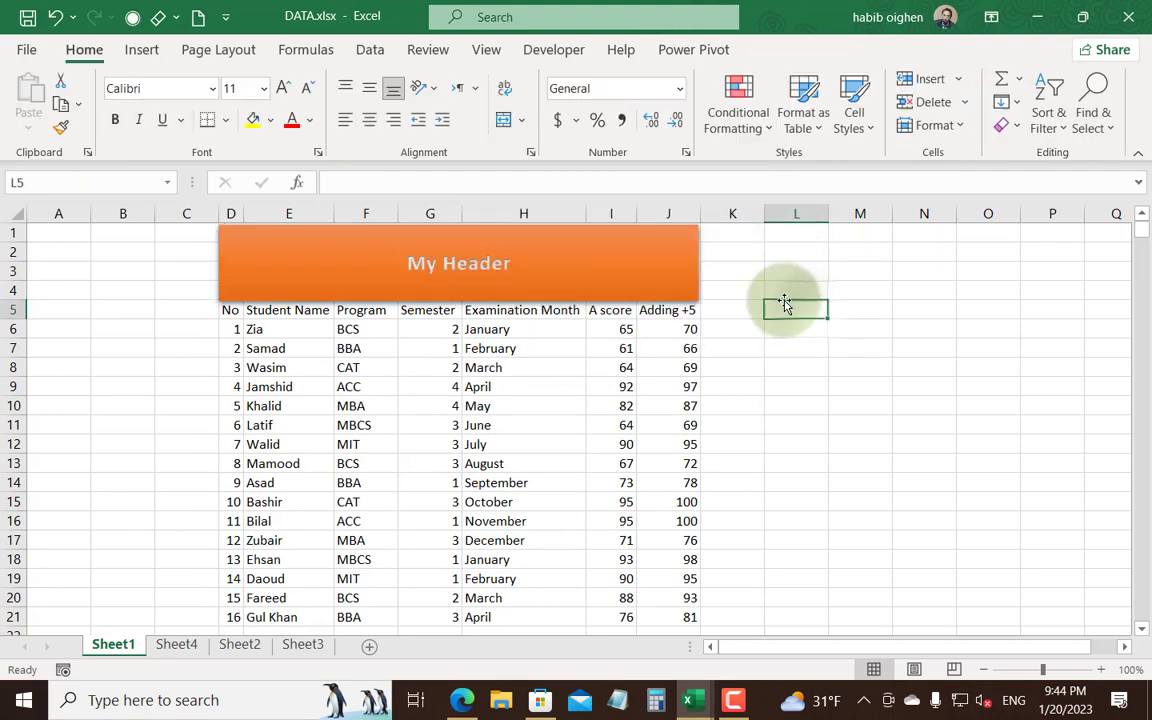
# Step: Enlarge the My Header text in the orange rectangle by several font size increments
pyautogui.click(475, 272)
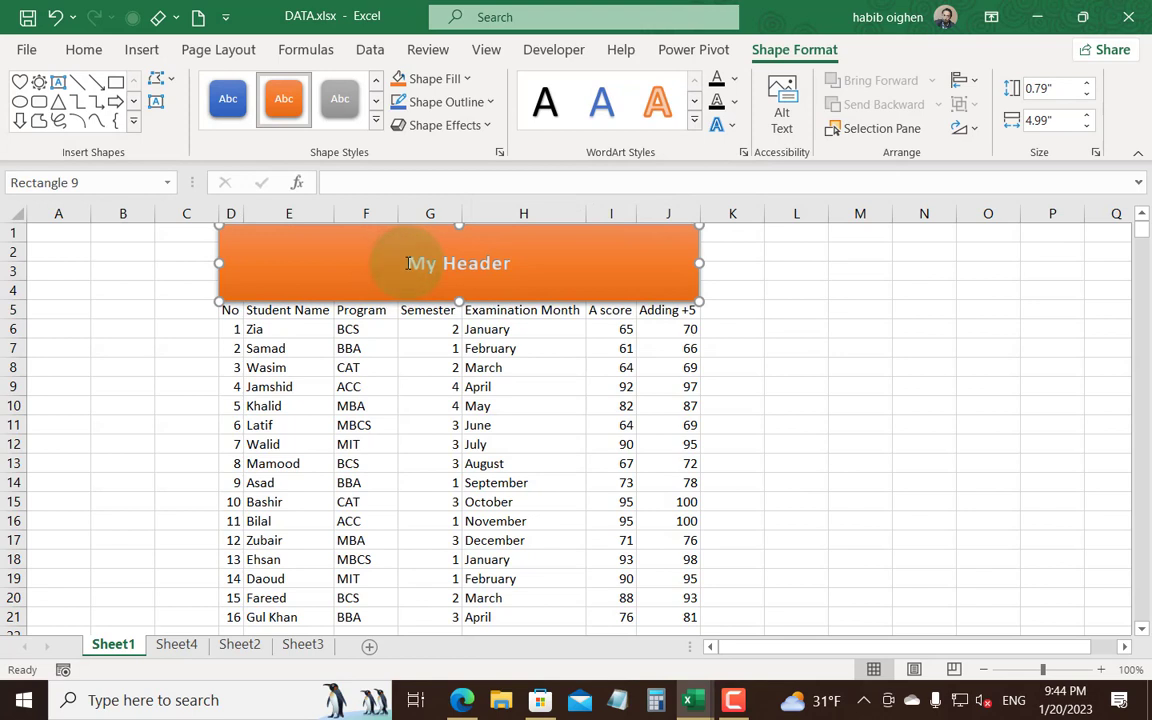
pyautogui.moveTo(408, 263); pyautogui.dragTo(512, 264)
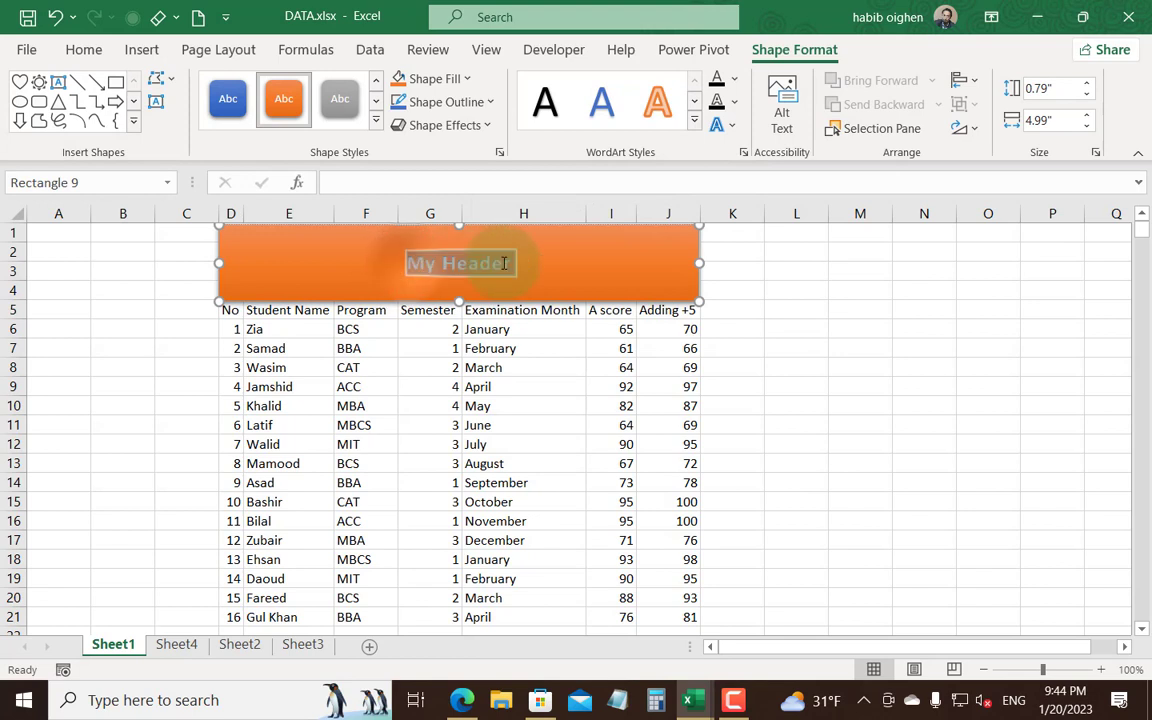
pyautogui.click(70, 52)
pyautogui.click(277, 90)
pyautogui.click(277, 90)
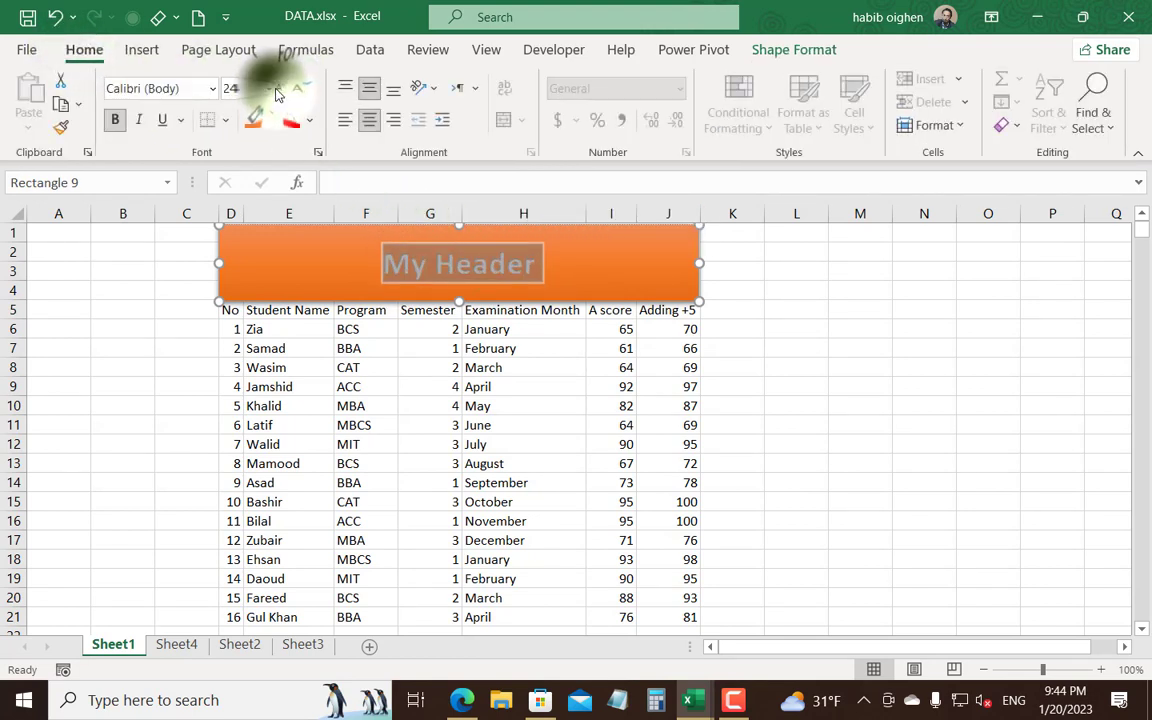
pyautogui.click(277, 90)
pyautogui.click(277, 90)
pyautogui.click(783, 377)
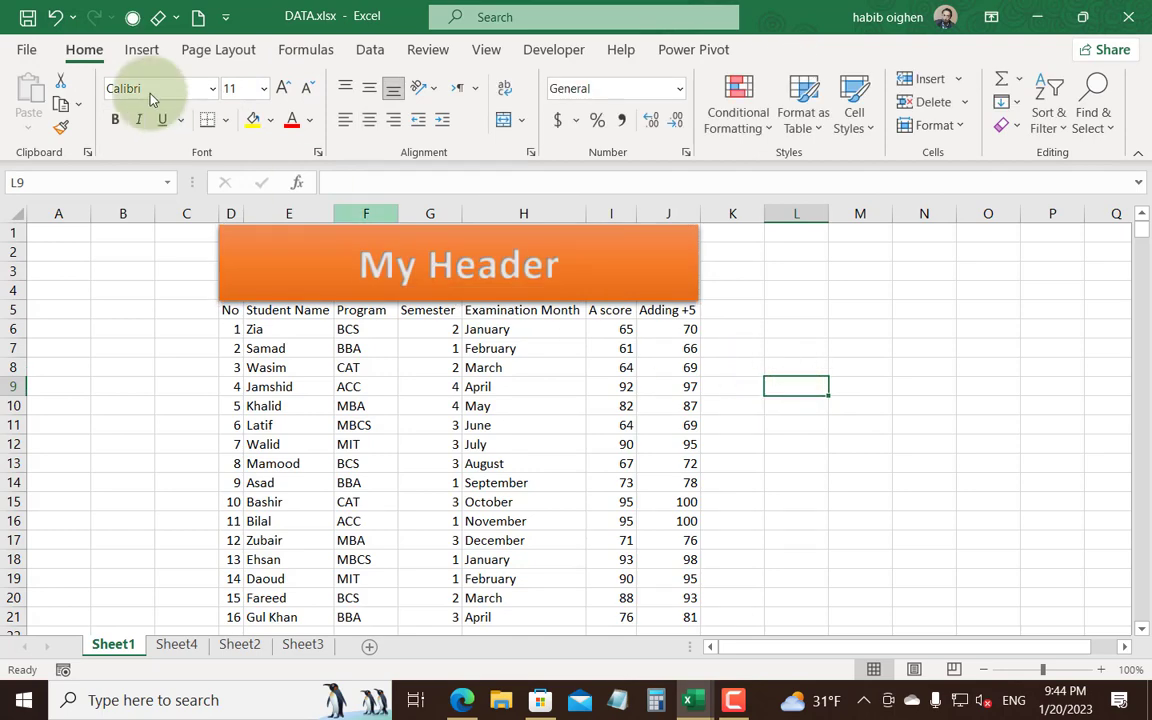
# Step: Draw an oval about 0.88 by 0.85 inches over the header's right end and give it the light orange theme style
pyautogui.click(140, 50)
pyautogui.click(233, 118)
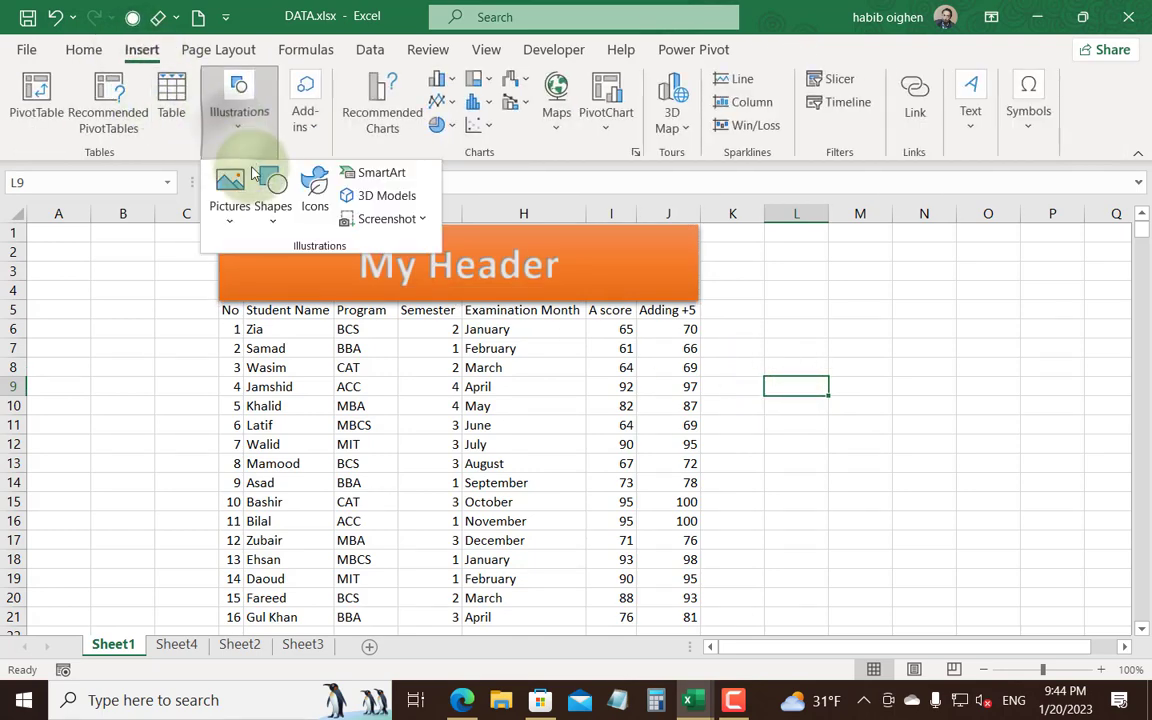
pyautogui.click(272, 198)
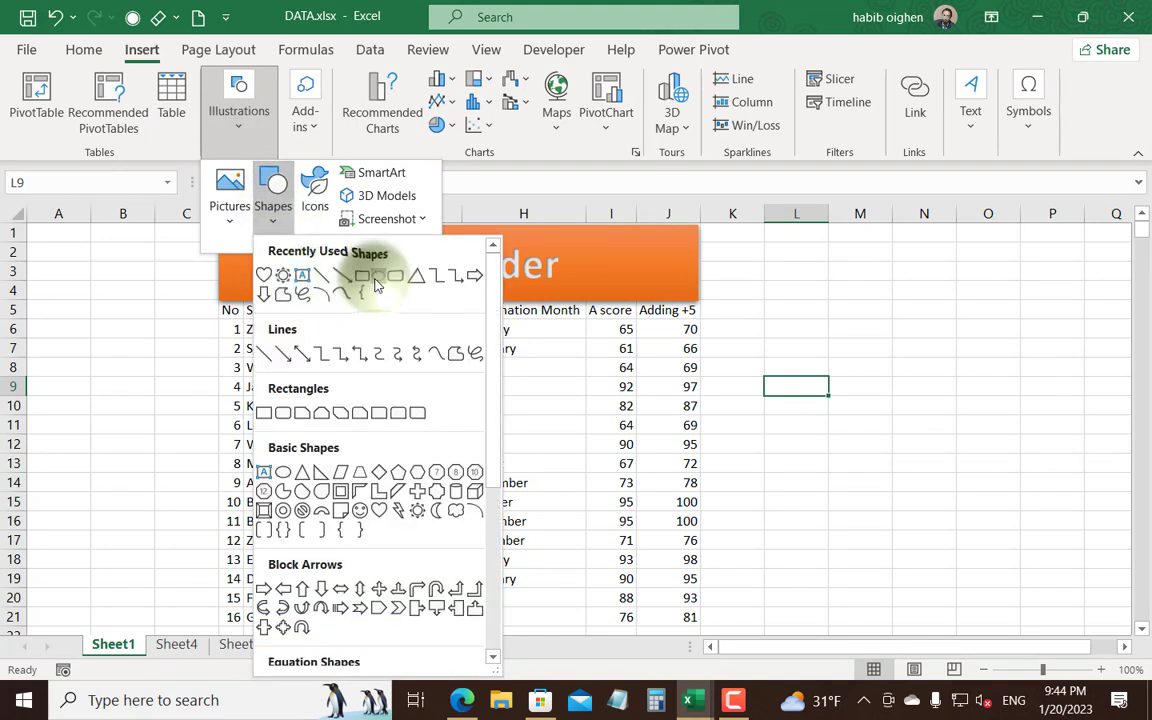
pyautogui.click(379, 276)
pyautogui.moveTo(706, 232); pyautogui.dragTo(778, 308)
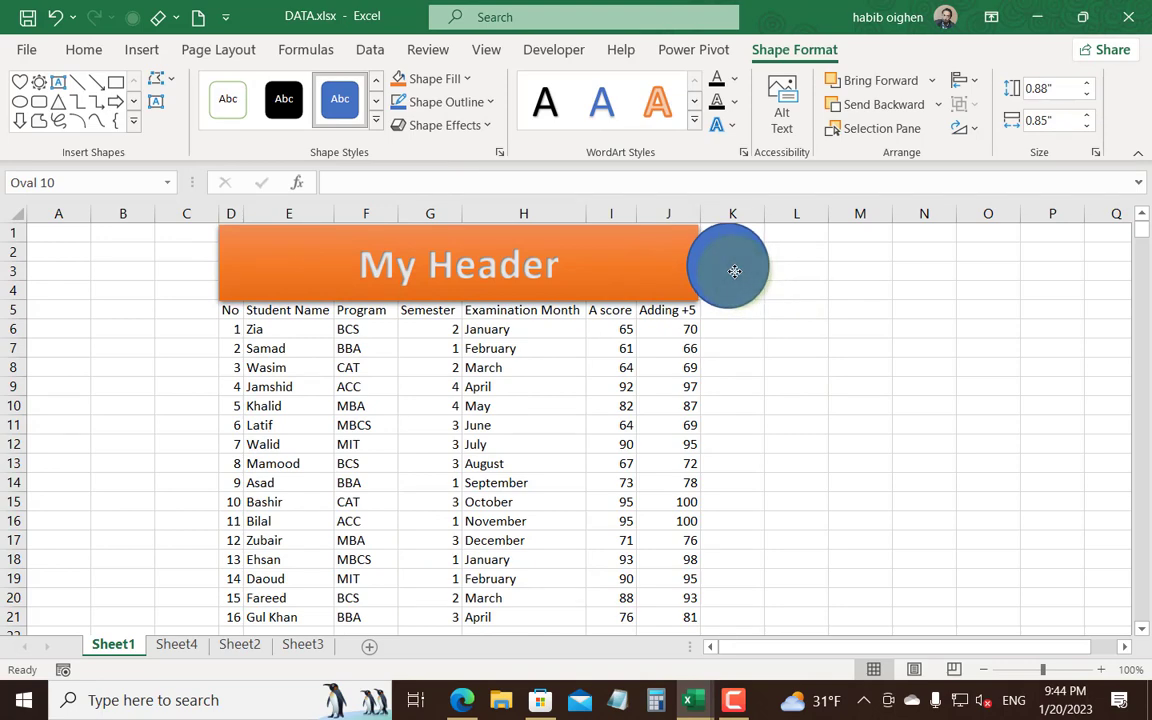
pyautogui.click(376, 119)
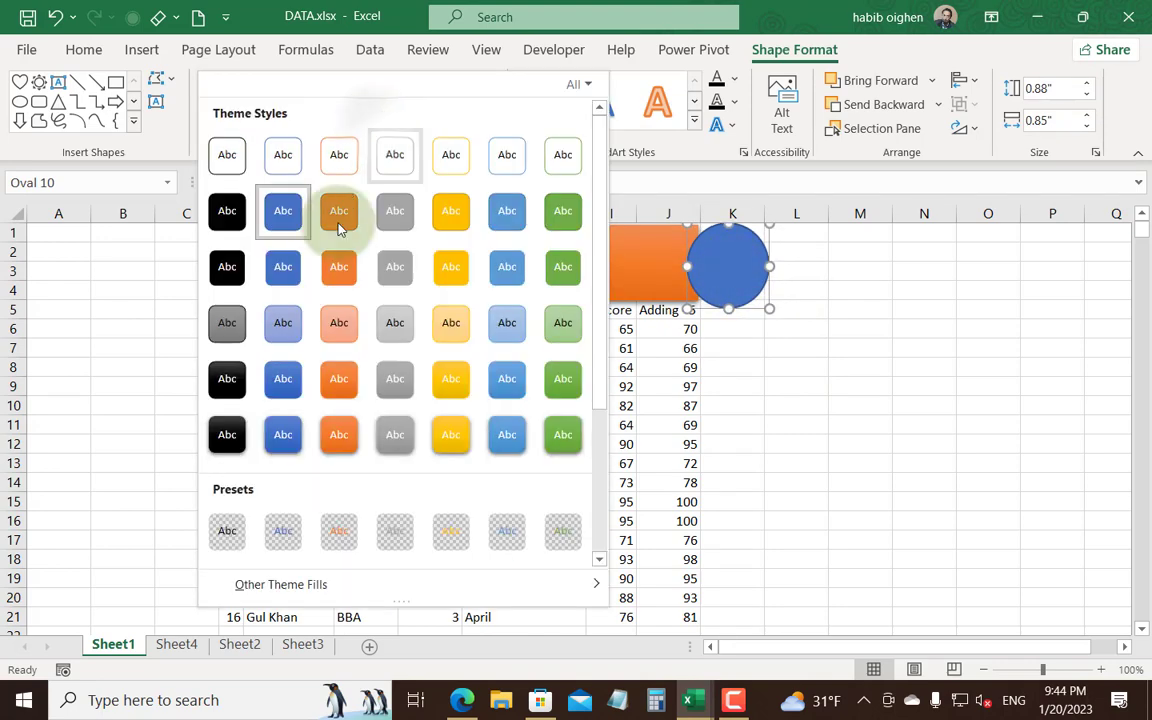
pyautogui.click(337, 326)
pyautogui.click(822, 354)
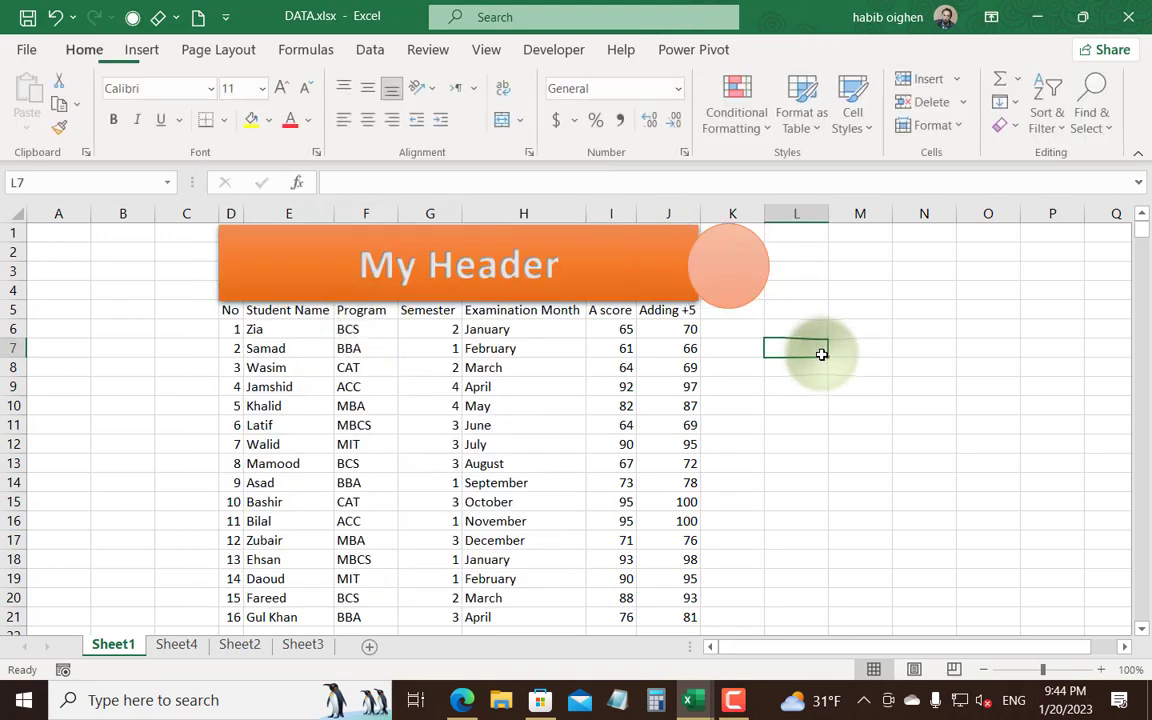
# Step: Draw a beveled rectangle about 0.53 by 1.16 inches left of the header and give it the orange gradient theme style
pyautogui.click(142, 50)
pyautogui.click(242, 120)
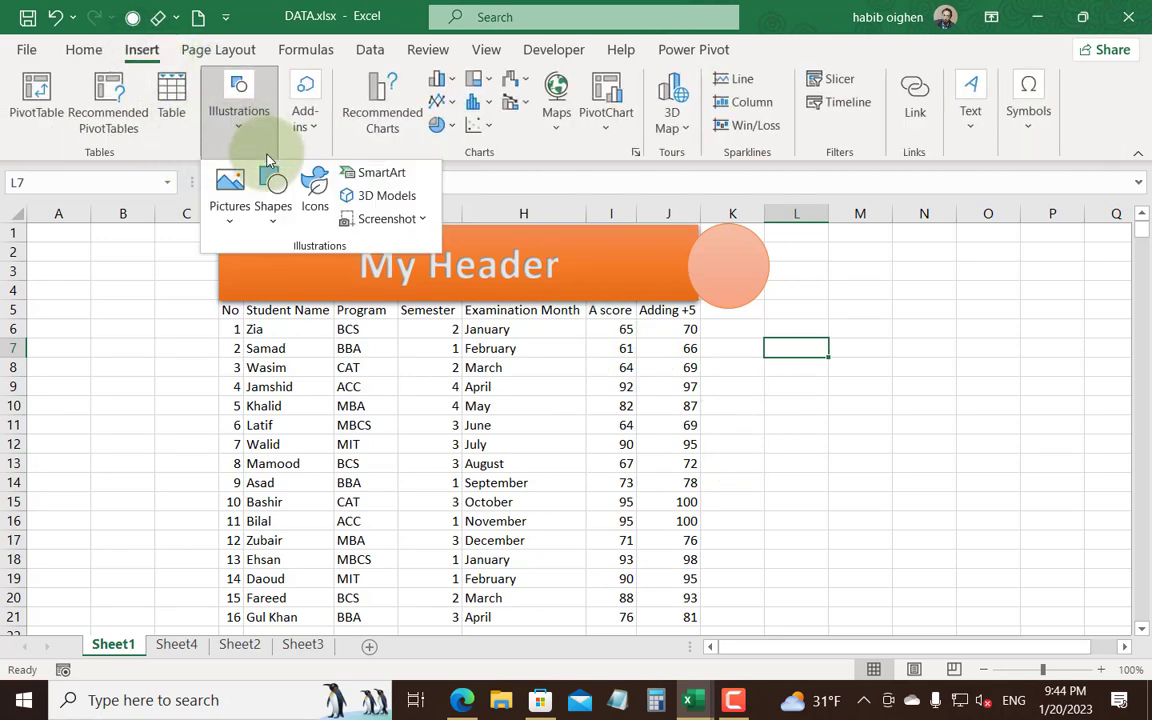
pyautogui.click(268, 200)
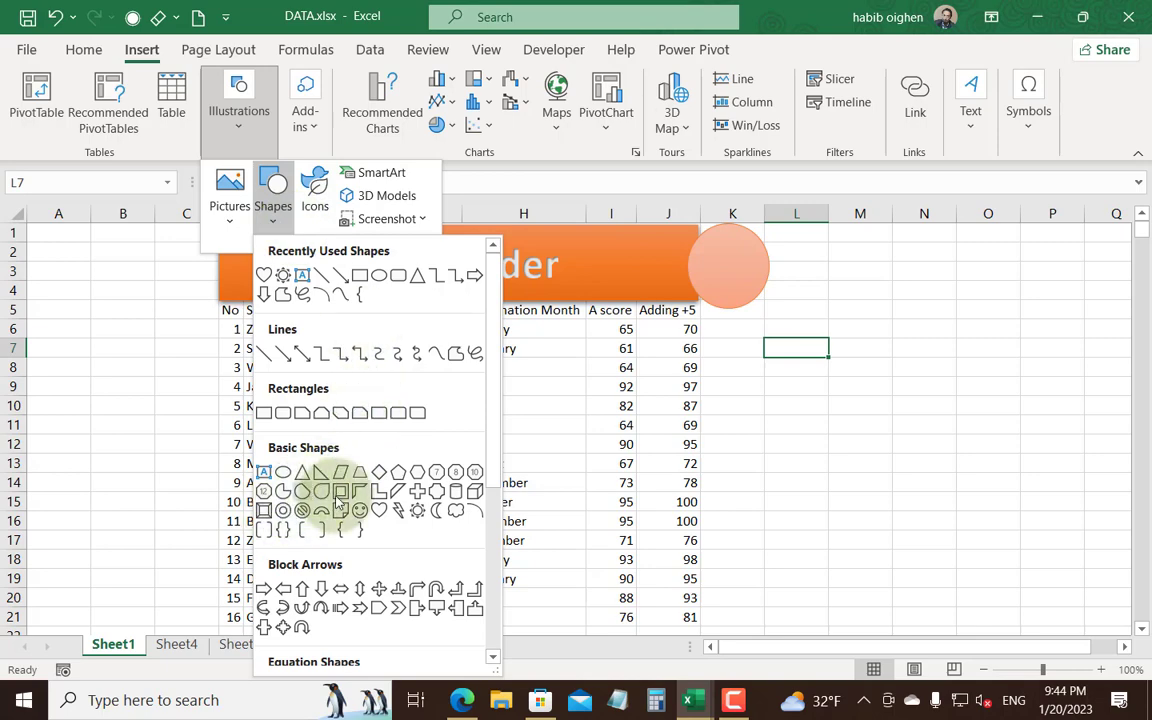
pyautogui.click(263, 510)
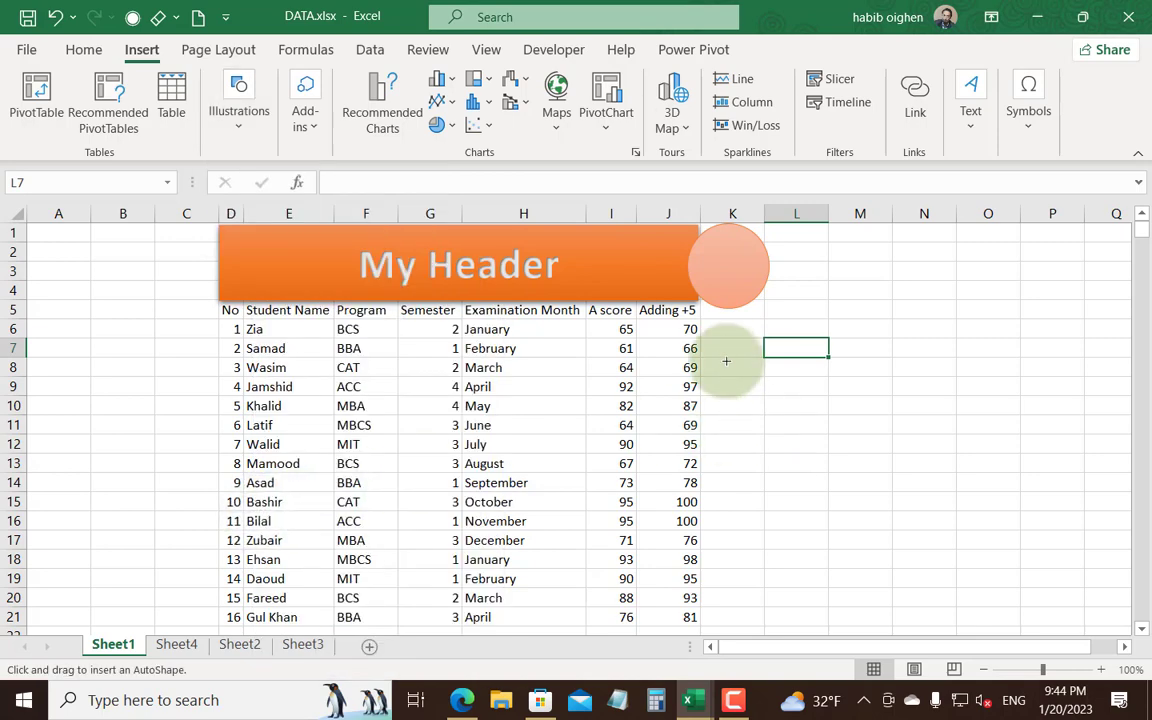
pyautogui.moveTo(75, 245); pyautogui.dragTo(165, 266)
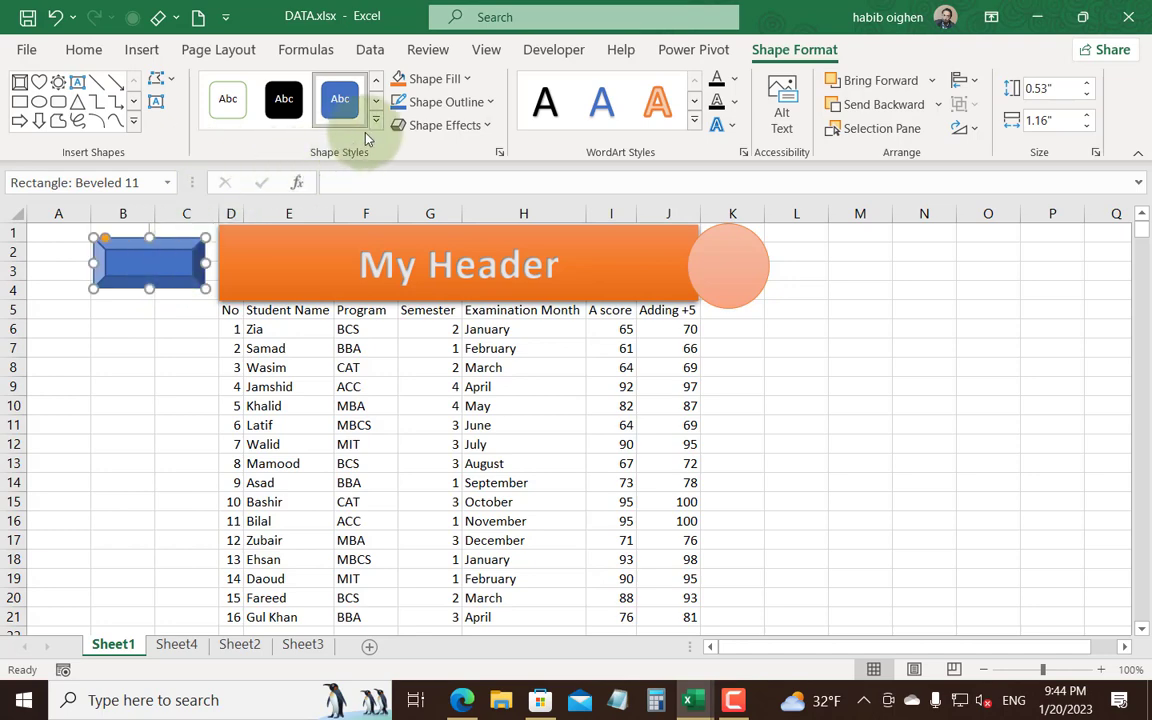
pyautogui.click(376, 120)
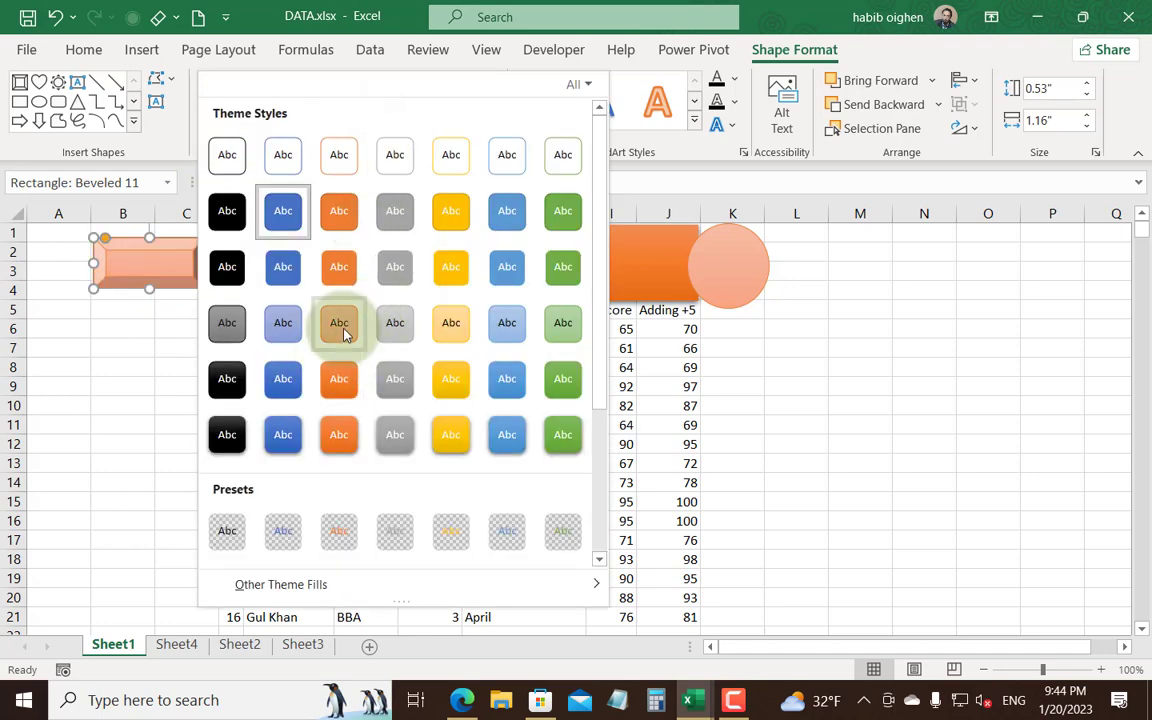
pyautogui.click(355, 385)
pyautogui.click(882, 396)
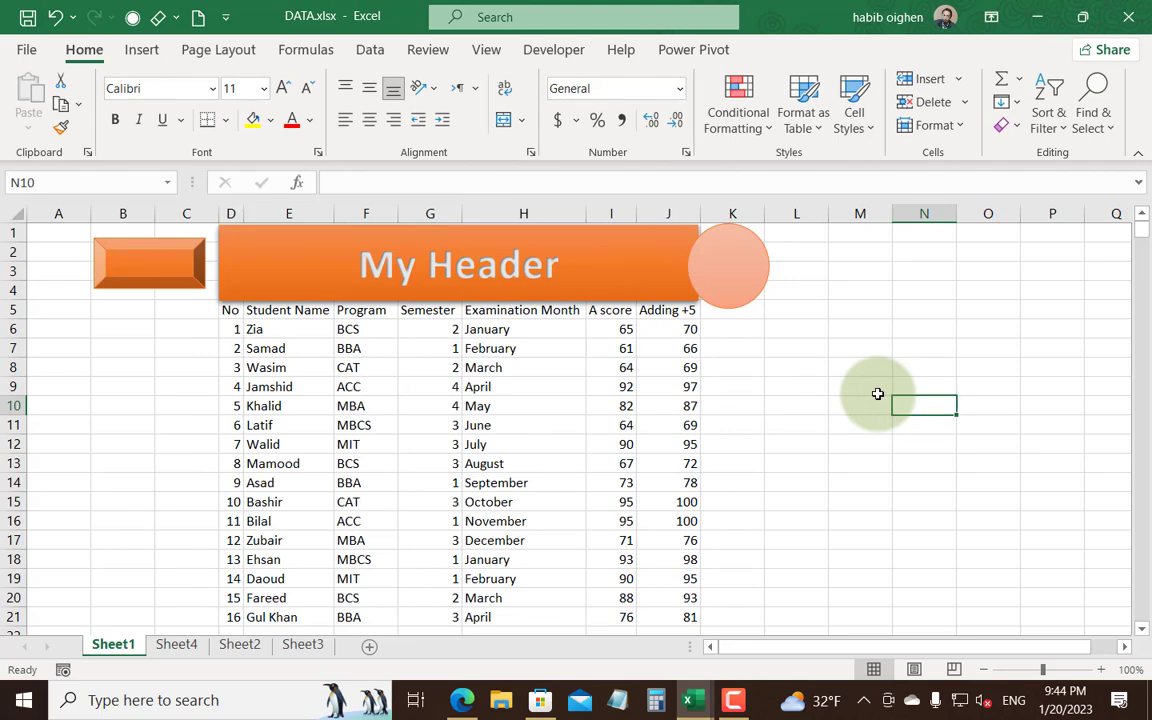
# Step: Try to delete everything by selecting the entire sheet and clearing it, and undo the deletion
pyautogui.hotkey('ctrl', 'a')
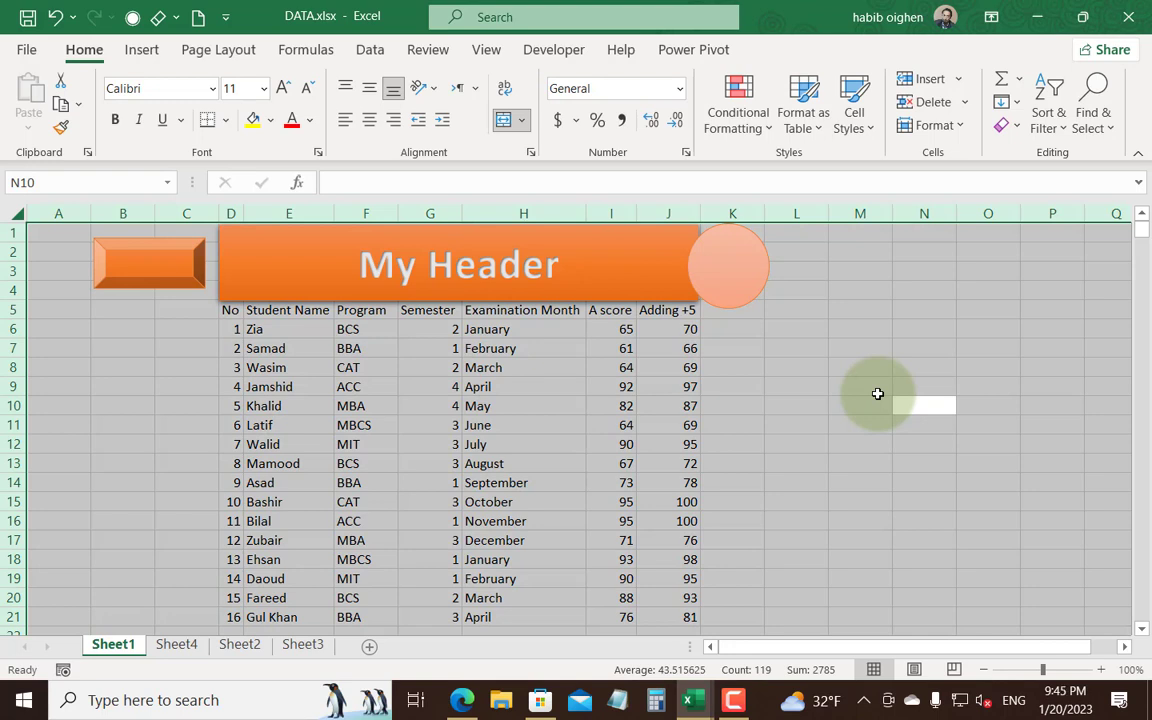
pyautogui.press('Delete')
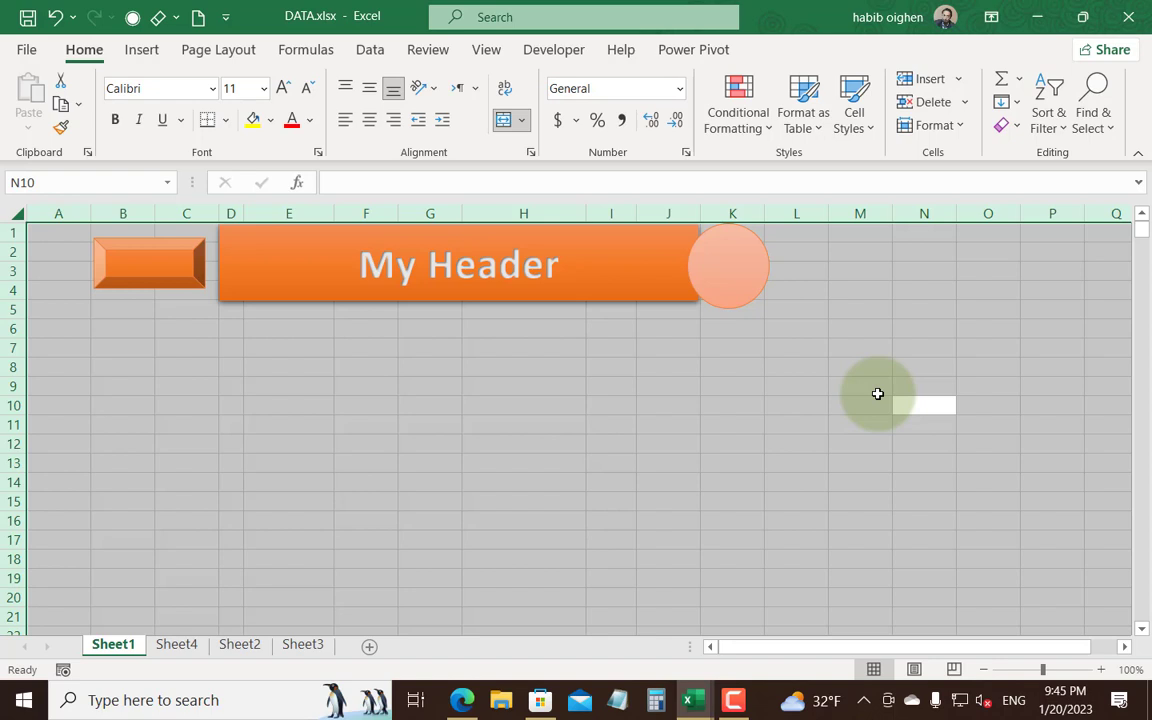
pyautogui.hotkey('ctrl', 'z')
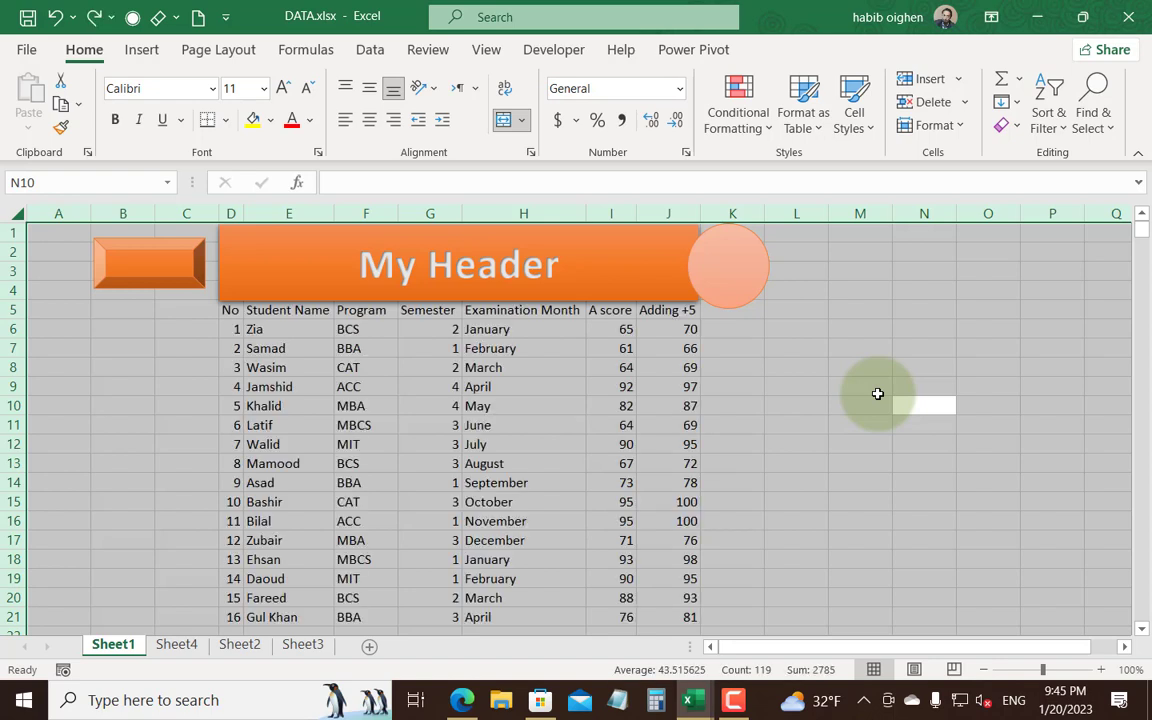
pyautogui.click(790, 332)
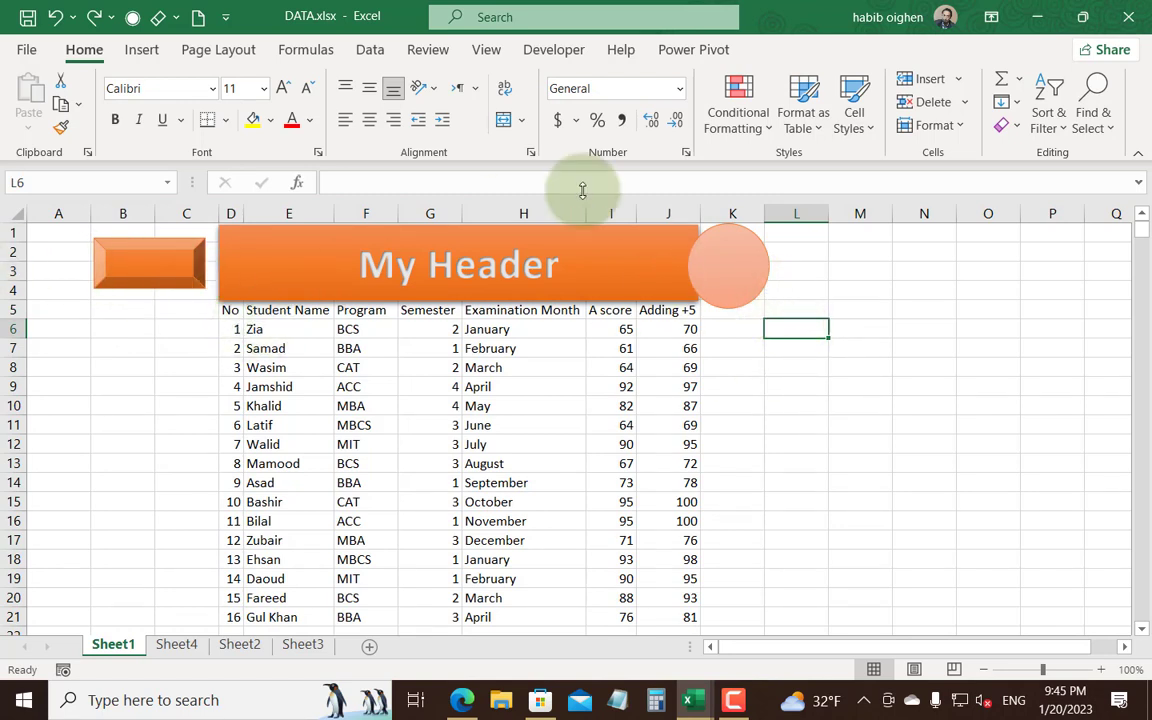
# Step: Use Select Objects mode to select all the shapes on the sheet, and leave object selection mode
pyautogui.click(1095, 108)
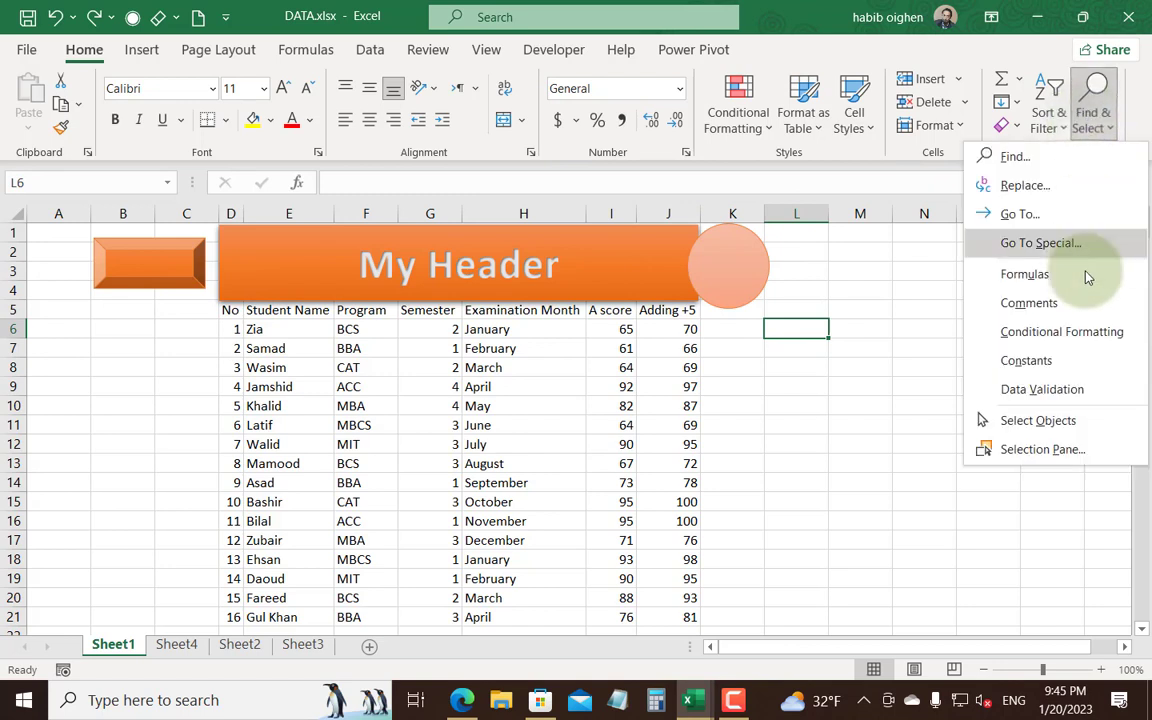
pyautogui.click(1058, 420)
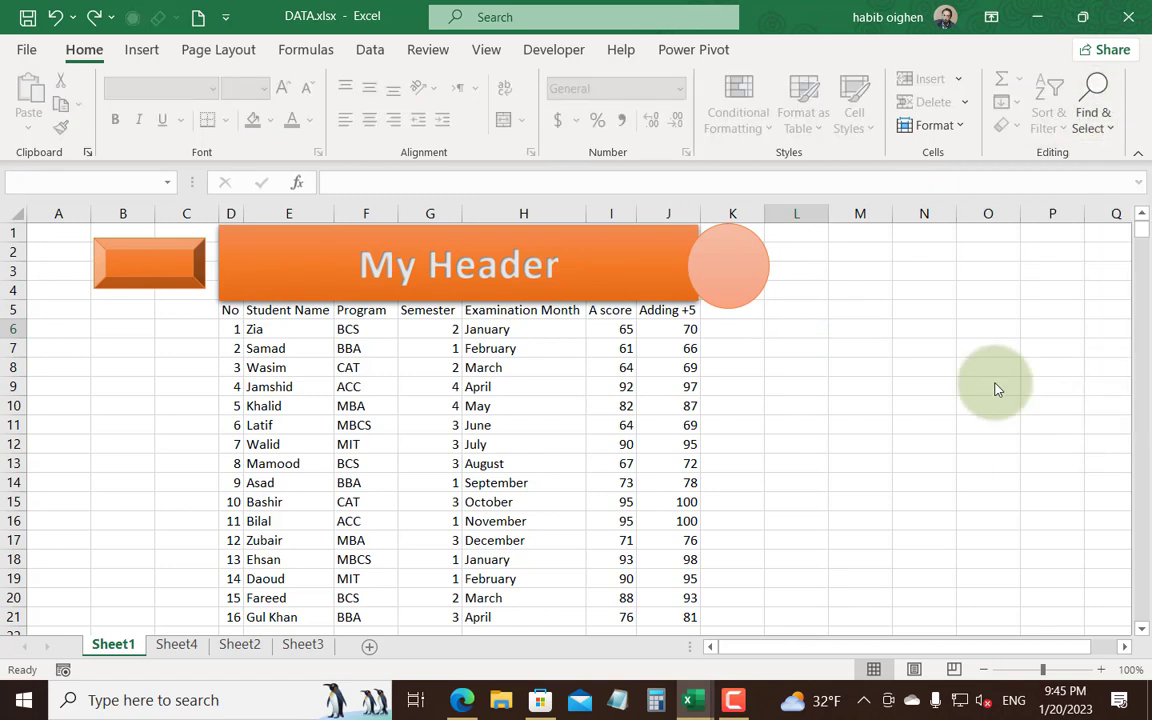
pyautogui.hotkey('ctrl', 'a')
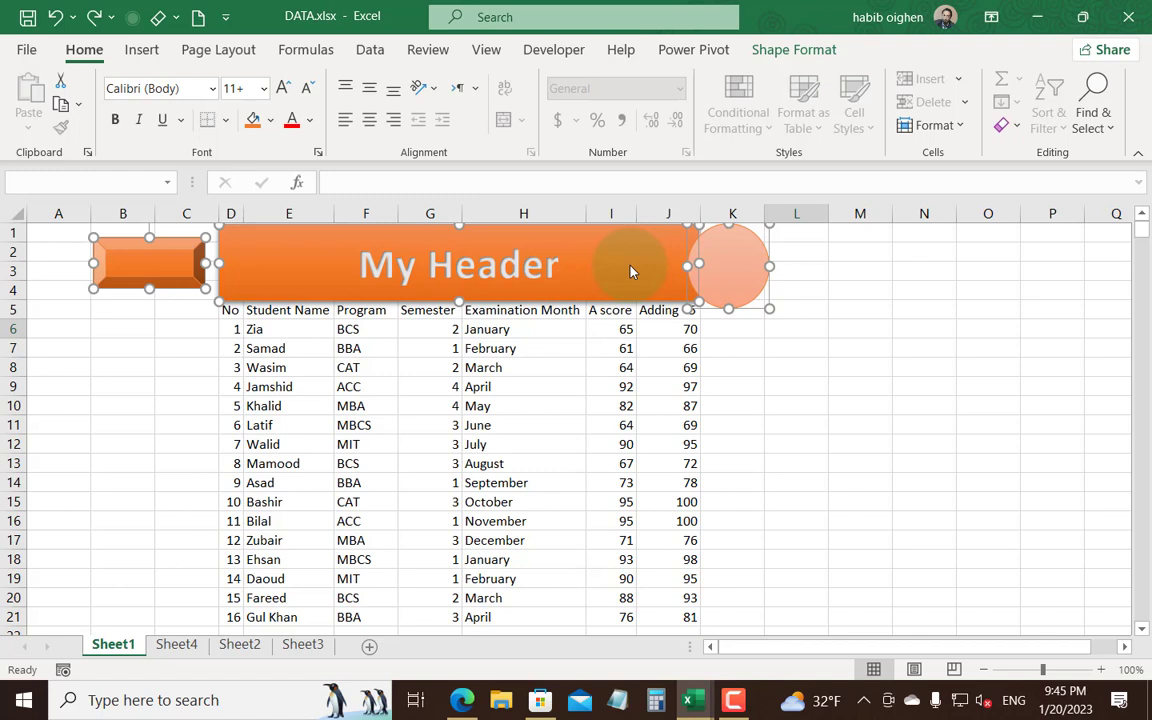
pyautogui.click(1093, 100)
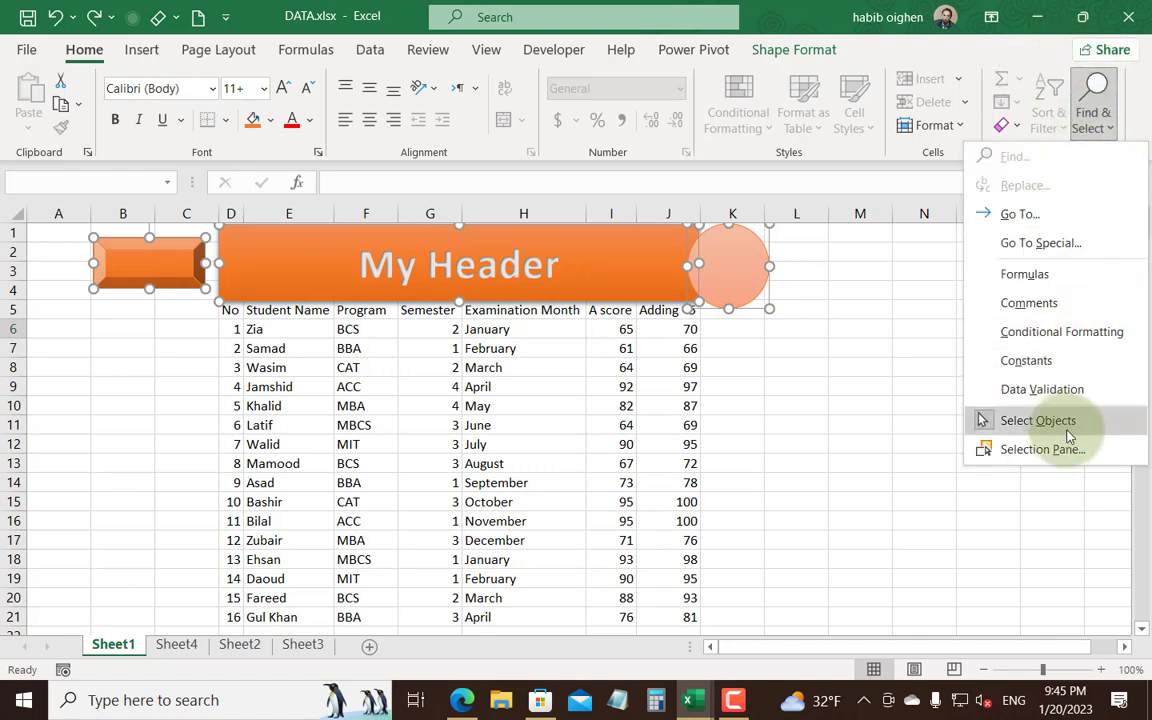
pyautogui.click(874, 348)
pyautogui.click(866, 347)
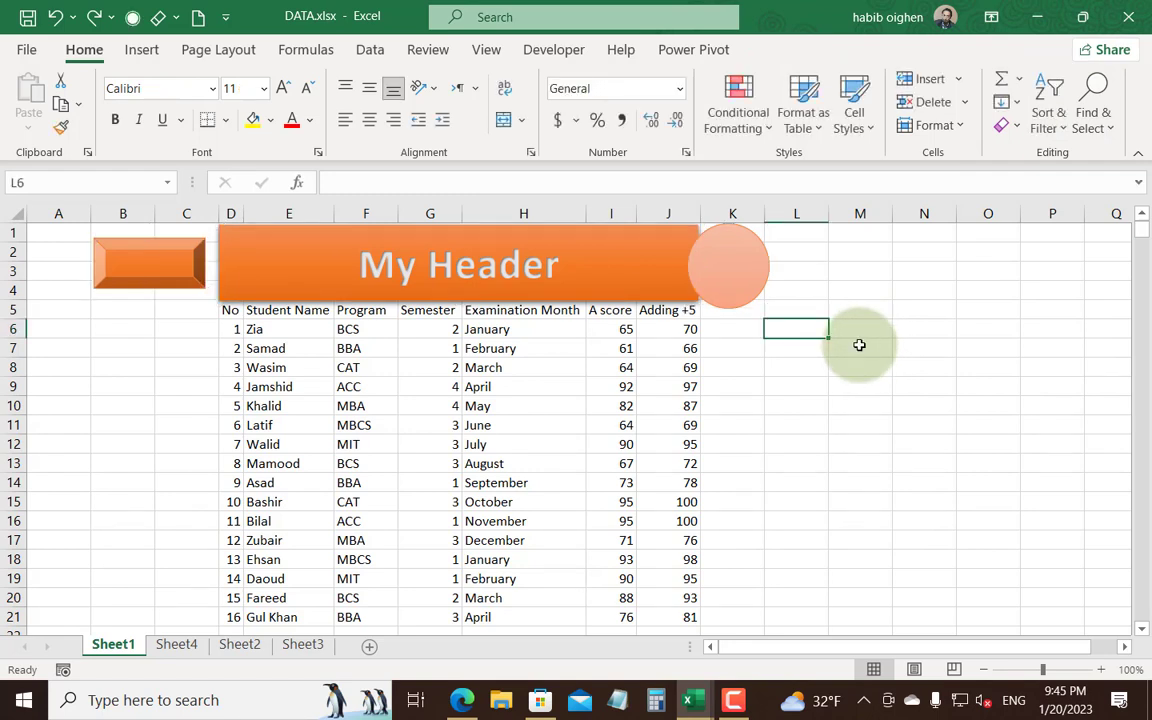
pyautogui.moveTo(877, 286); pyautogui.dragTo(874, 368)
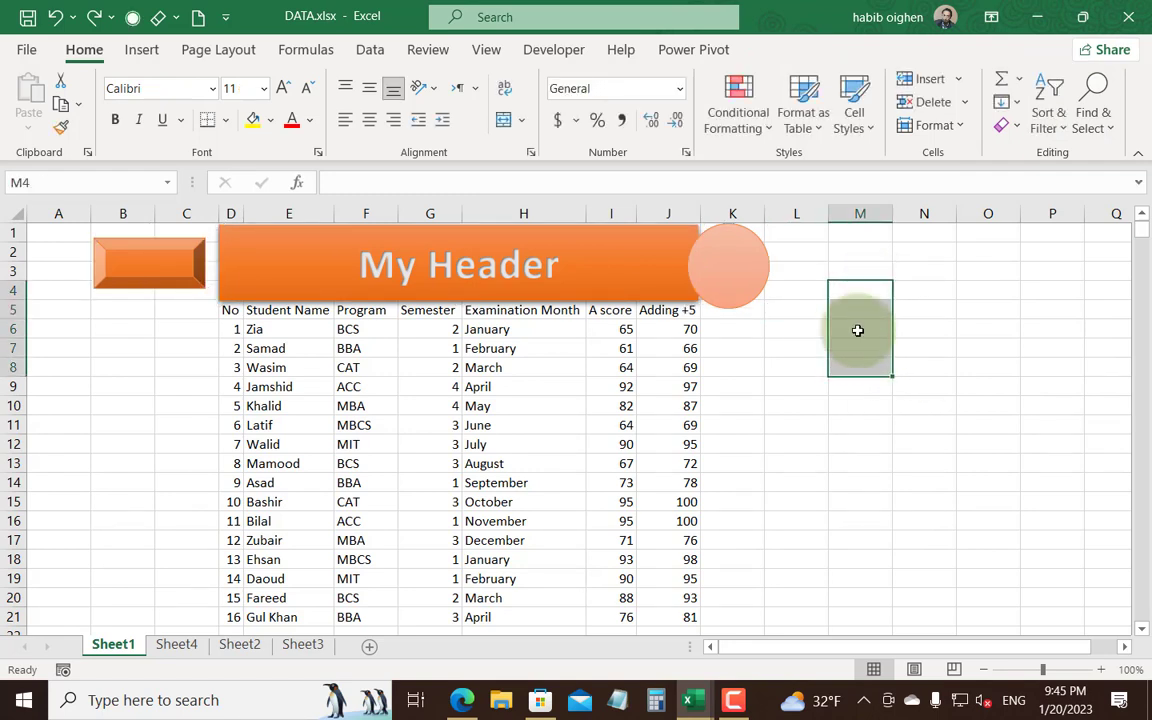
pyautogui.moveTo(984, 310); pyautogui.dragTo(985, 388)
pyautogui.click(860, 329)
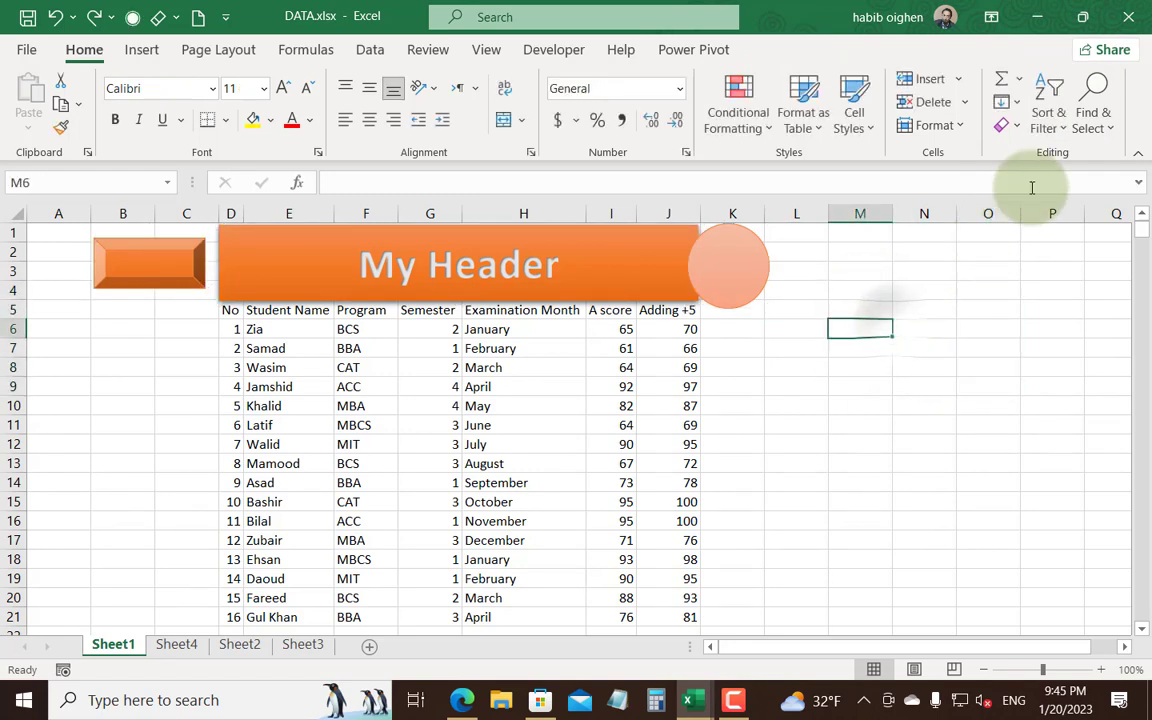
# Step: Turn on Select Objects mode, select all three shapes with a single marquee around them, and clear the selection
pyautogui.click(1093, 110)
pyautogui.click(1058, 438)
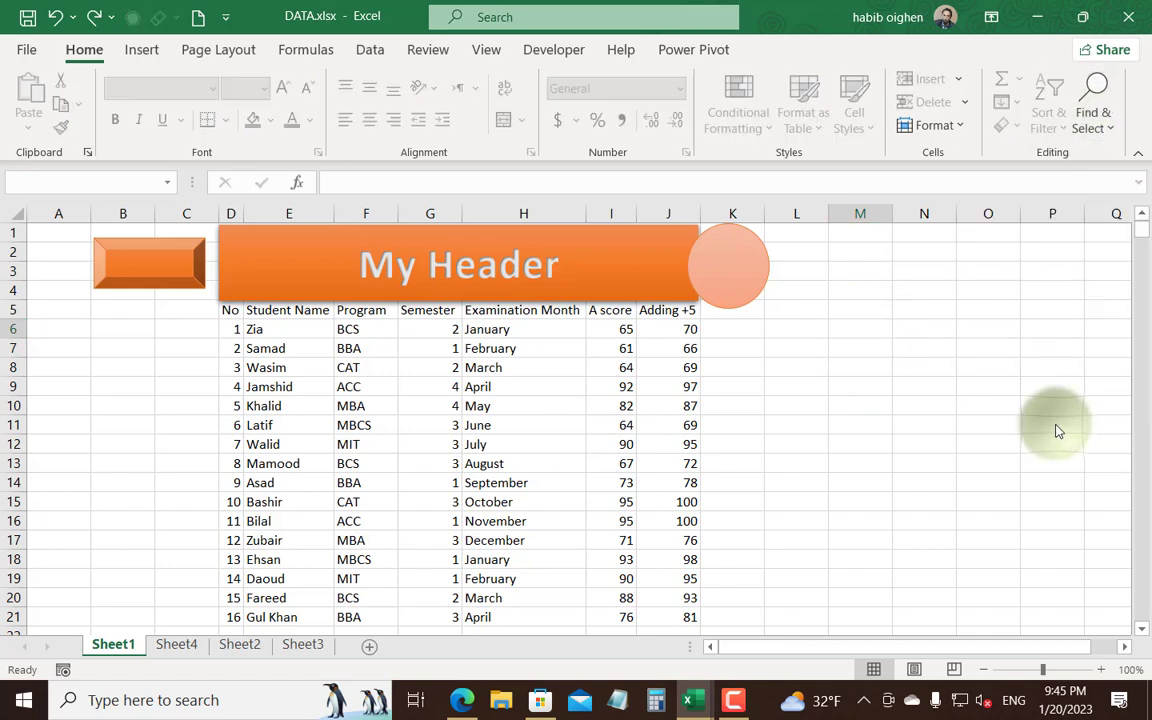
pyautogui.moveTo(920, 464); pyautogui.dragTo(52, 172)
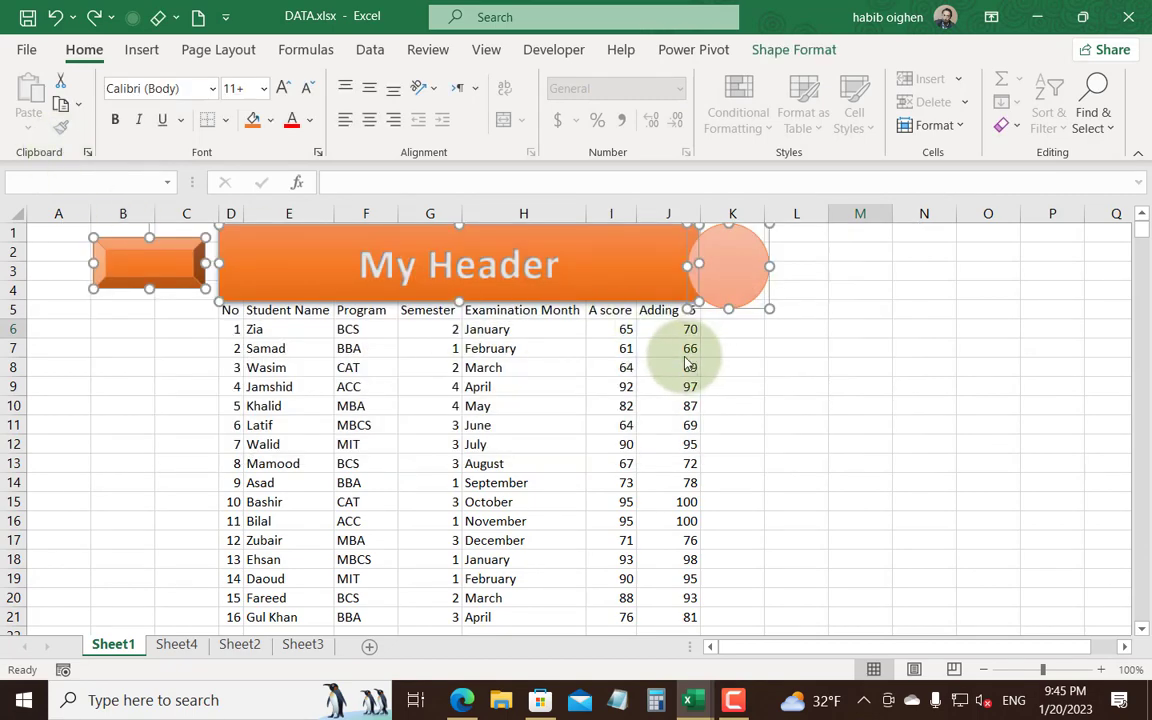
pyautogui.click(771, 365)
# Step: Select the beveled rectangle, the header rectangle and the oval together by adding them one at a time, and deselect them
pyautogui.click(144, 273)
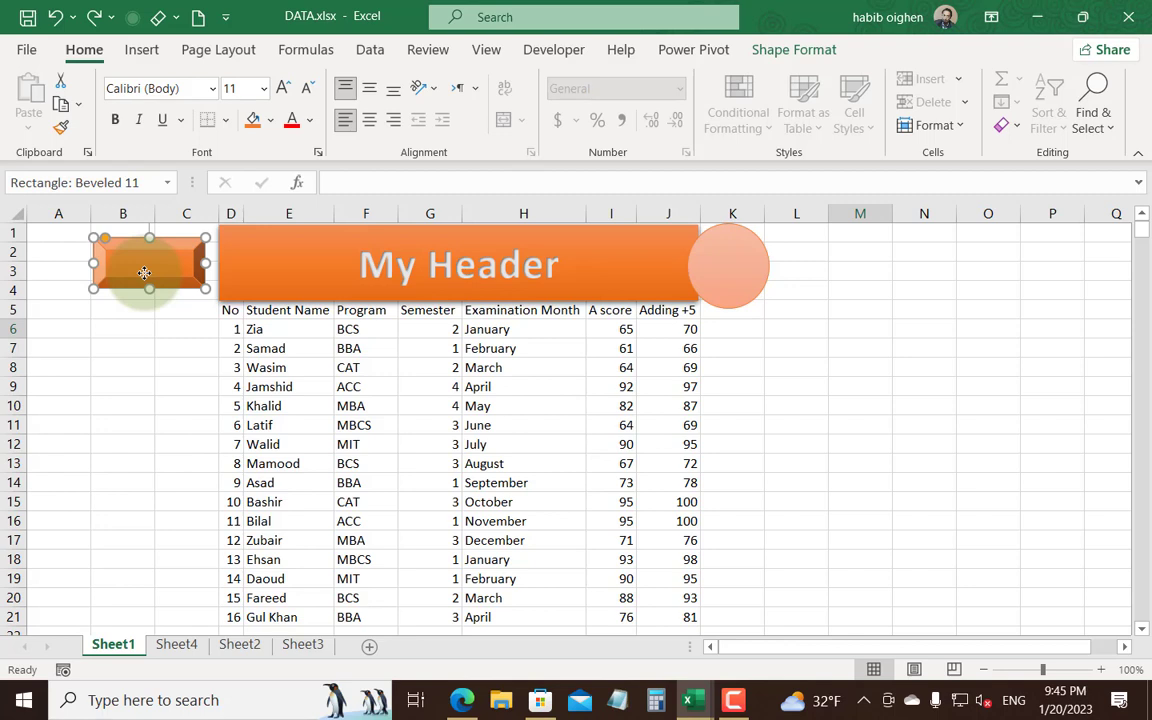
pyautogui.keyDown('shift'); pyautogui.click(485, 246); pyautogui.keyUp('shift')
pyautogui.keyDown('shift'); pyautogui.click(758, 266); pyautogui.keyUp('shift')
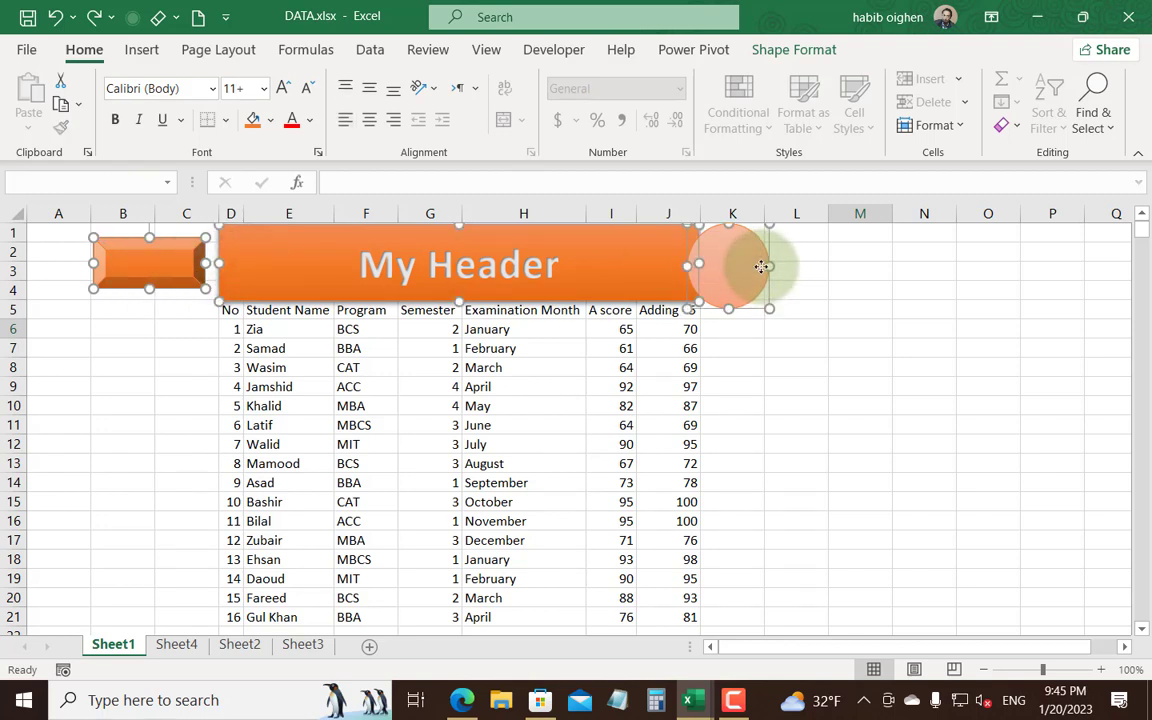
pyautogui.click(828, 345)
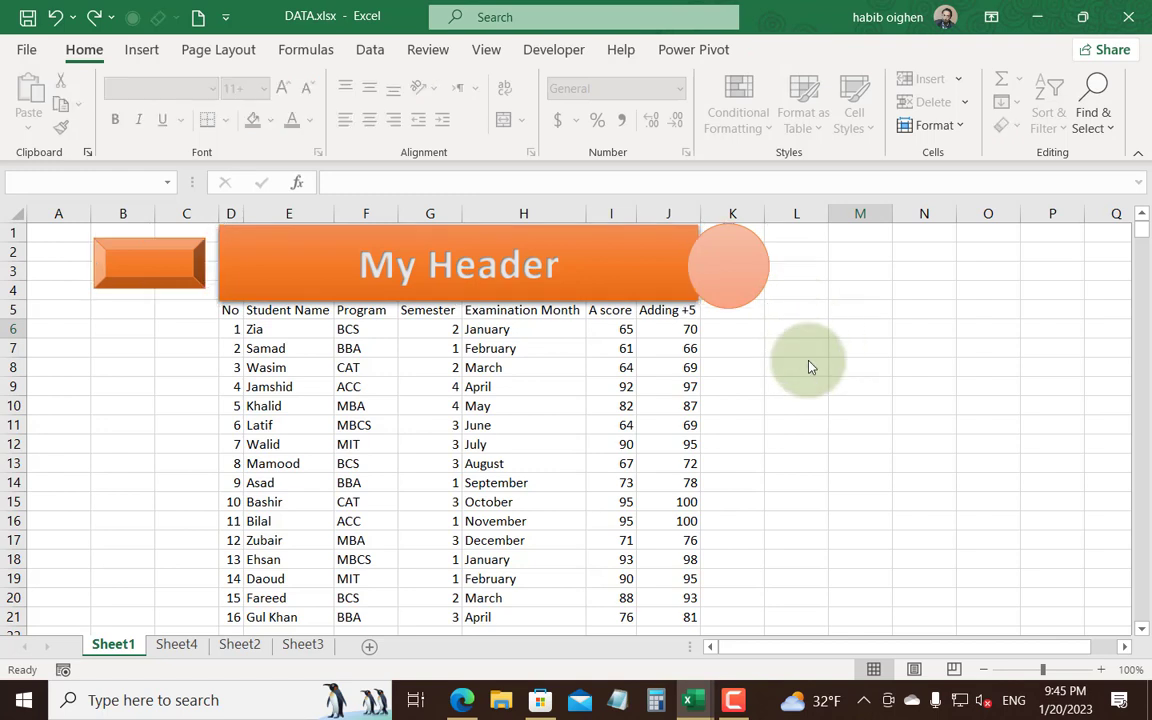
# Step: Open the Selection pane listing the sheet's objects and examine the drop-down list of the Semester cell G9
pyautogui.click(1093, 118)
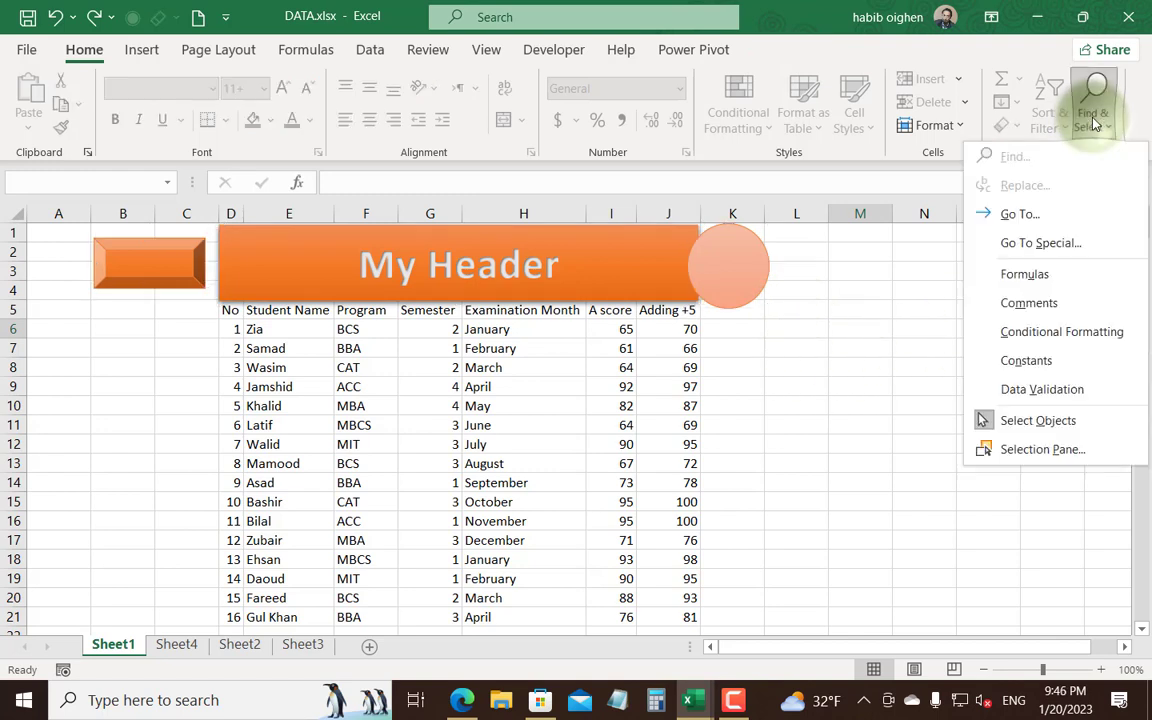
pyautogui.click(1043, 449)
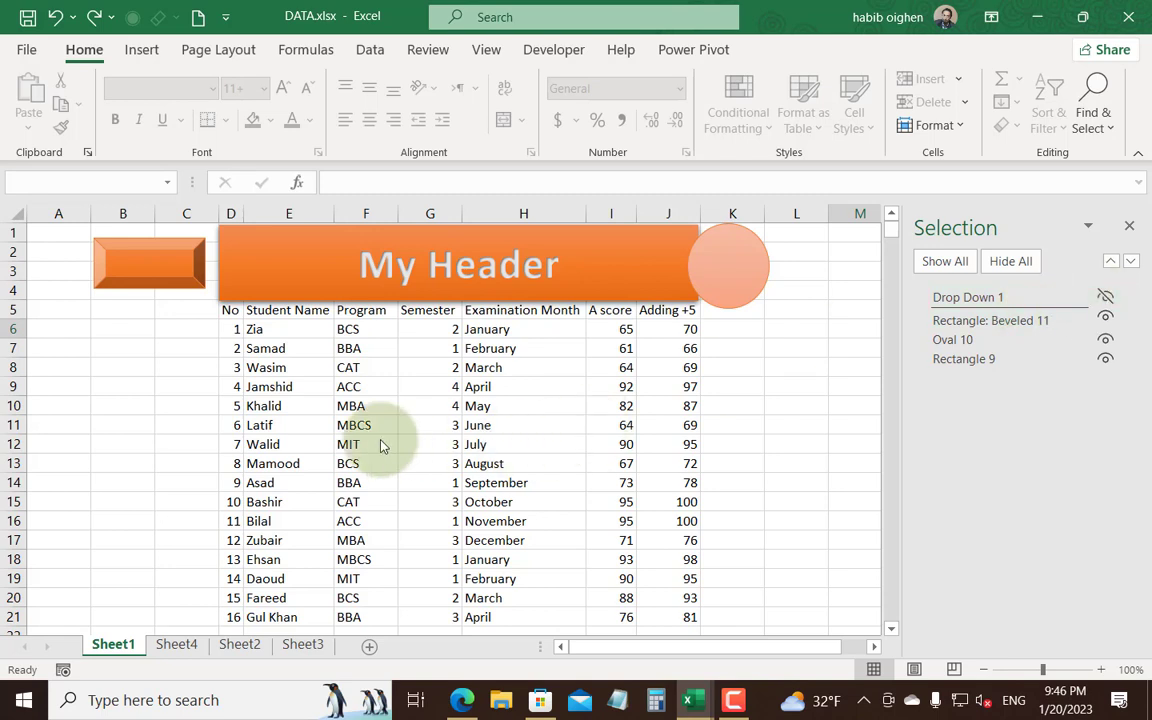
pyautogui.click(420, 386)
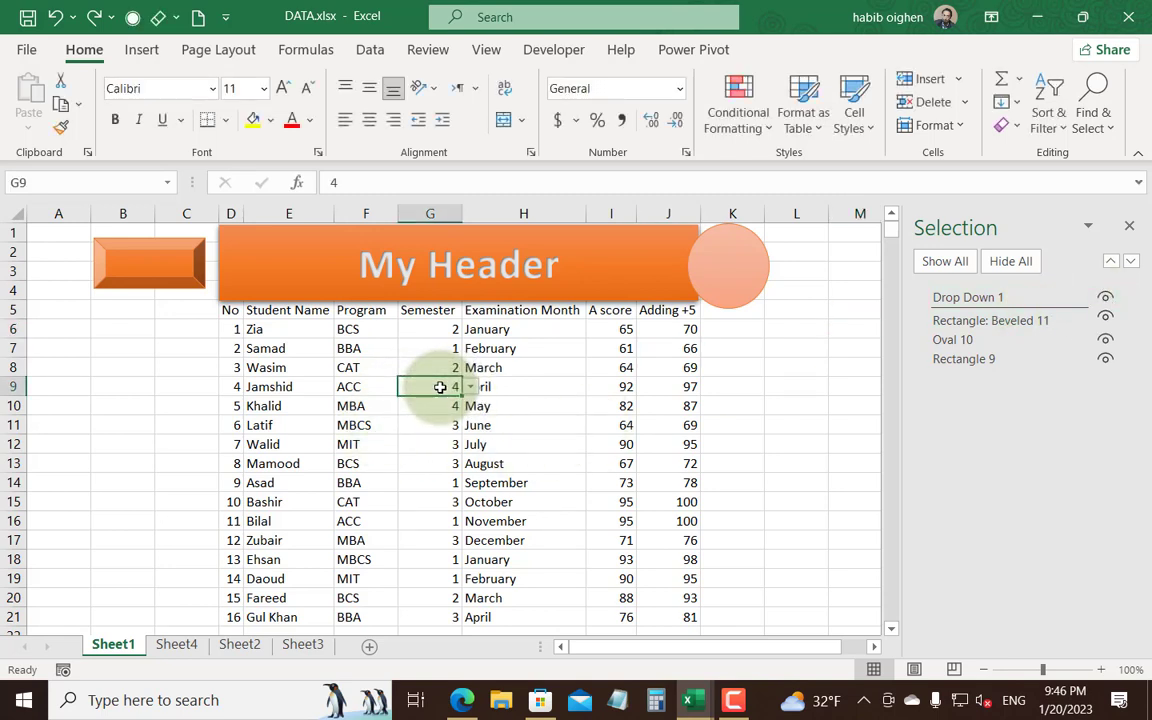
pyautogui.click(1095, 112)
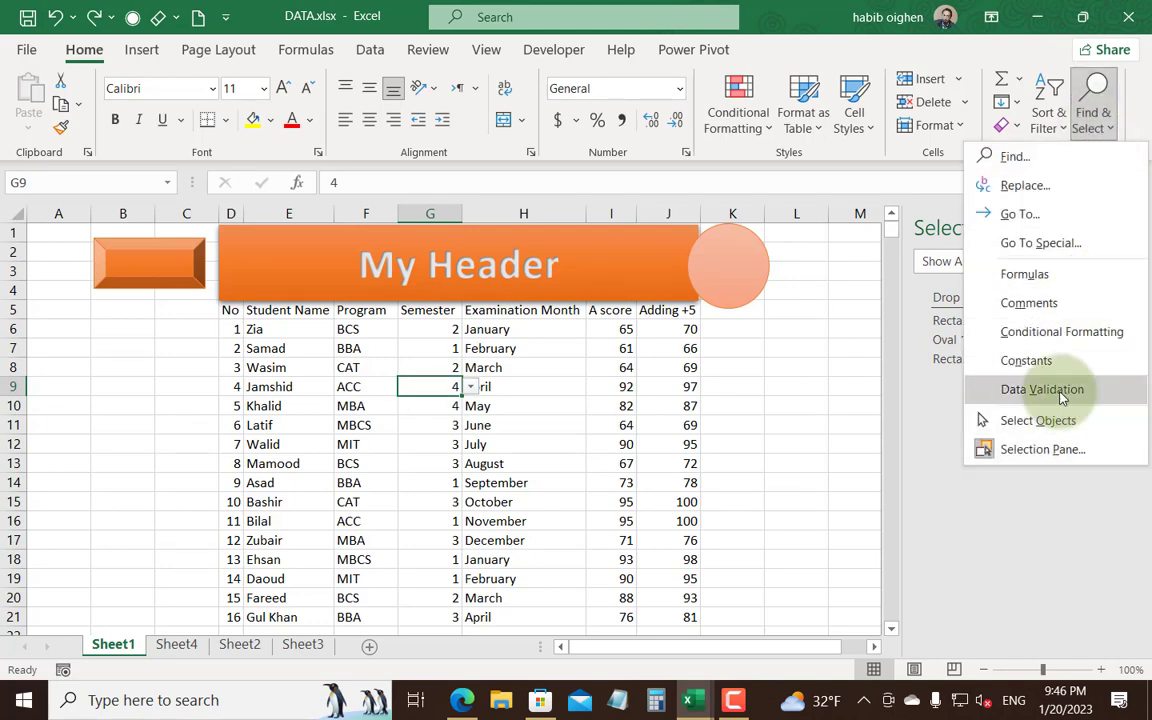
pyautogui.click(770, 411)
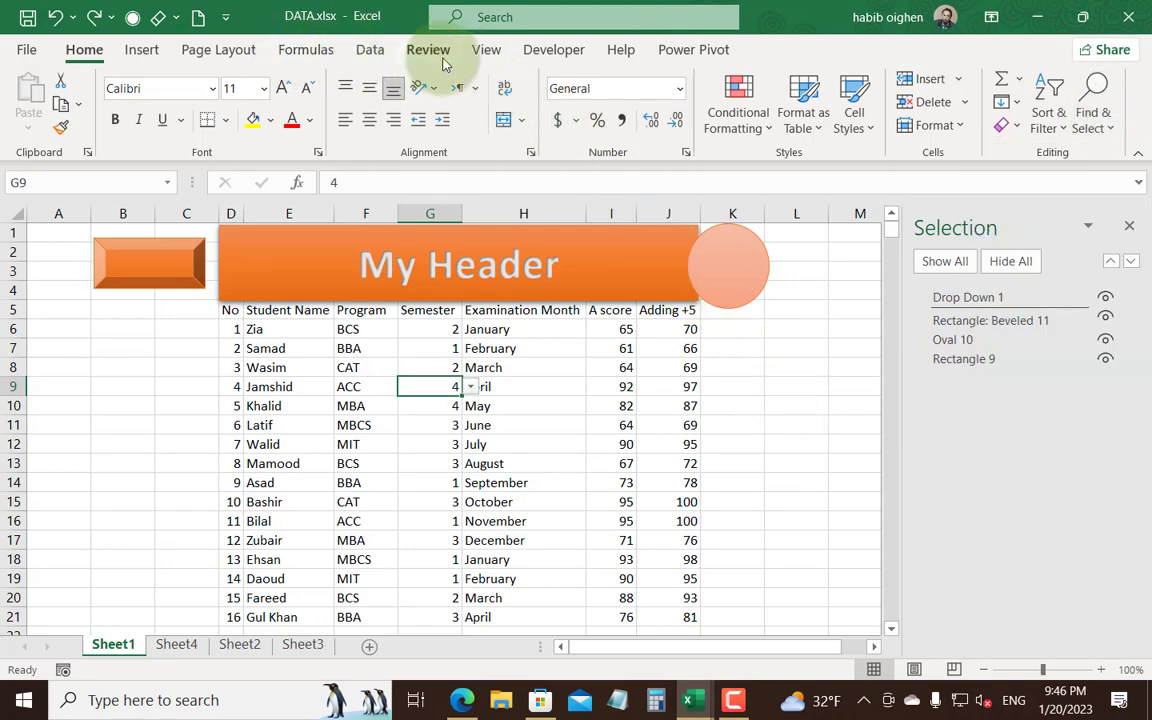
pyautogui.click(370, 49)
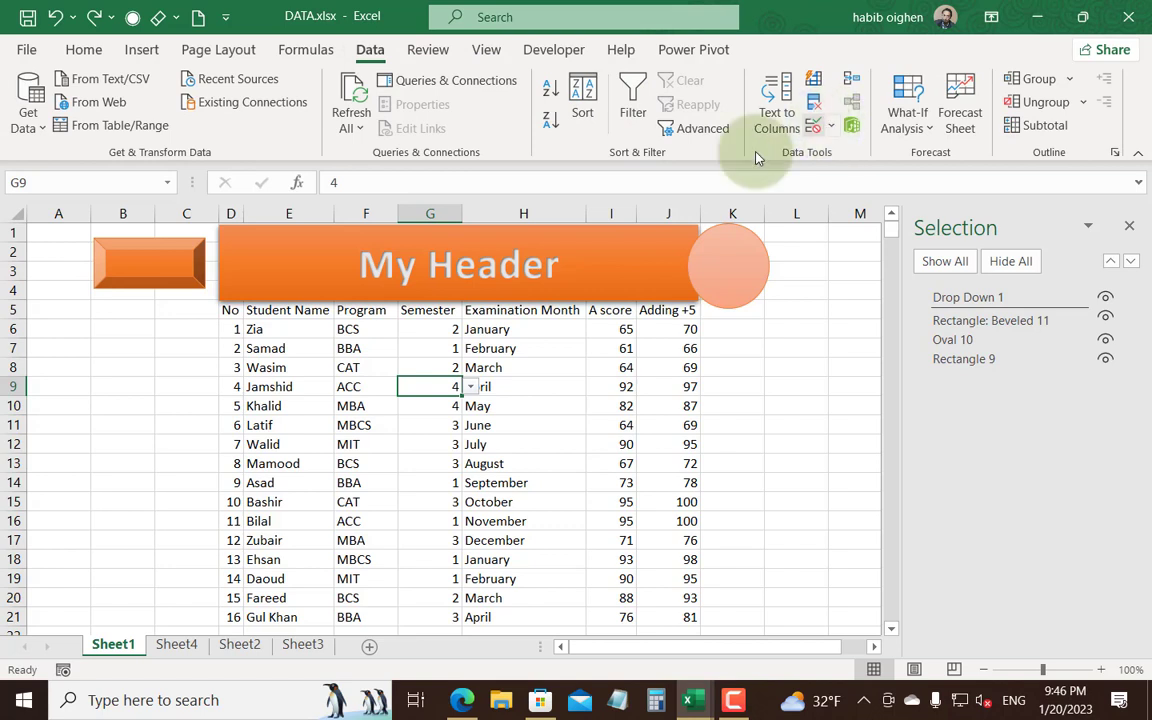
pyautogui.click(470, 390)
pyautogui.click(470, 389)
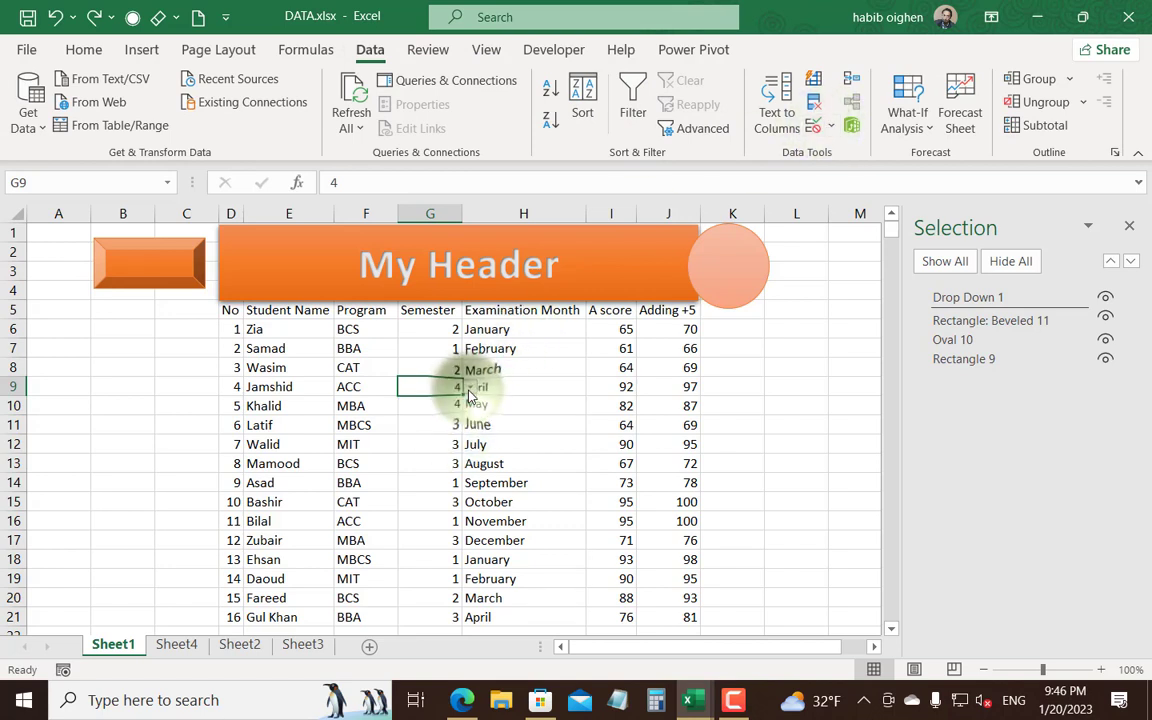
# Step: Hide Drop Down 1, the beveled rectangle, the oval and the header rectangle individually, and switch the visibility of all objects at once
pyautogui.click(1106, 298)
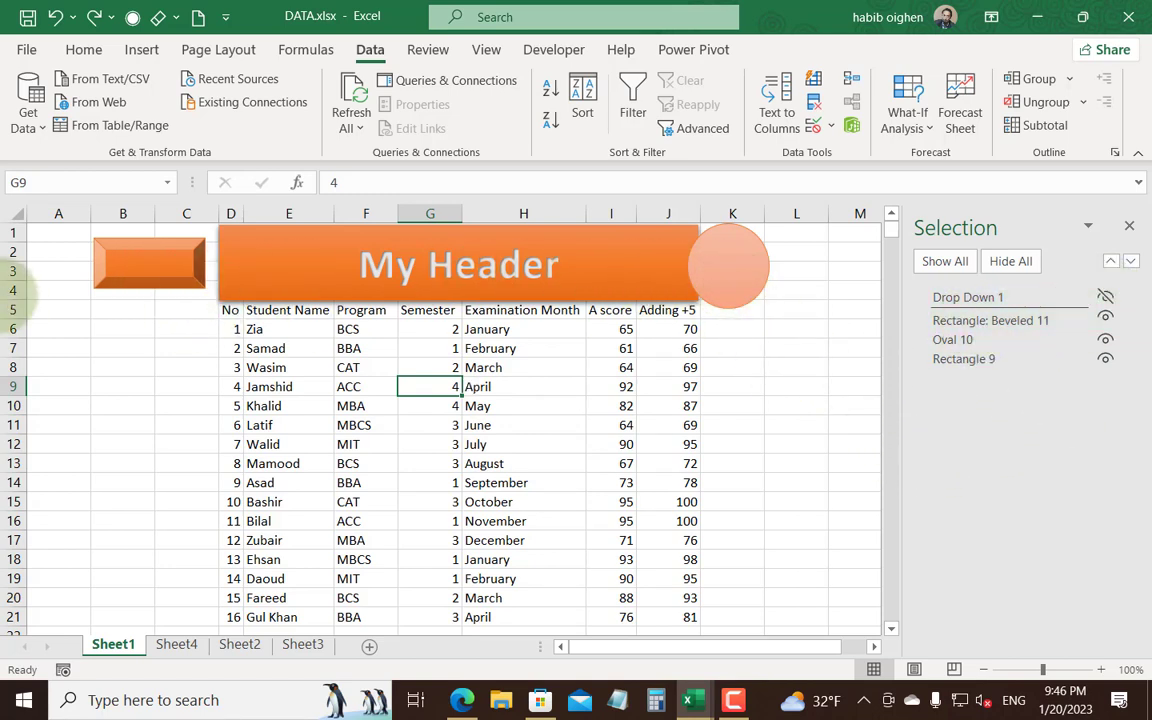
pyautogui.click(1105, 317)
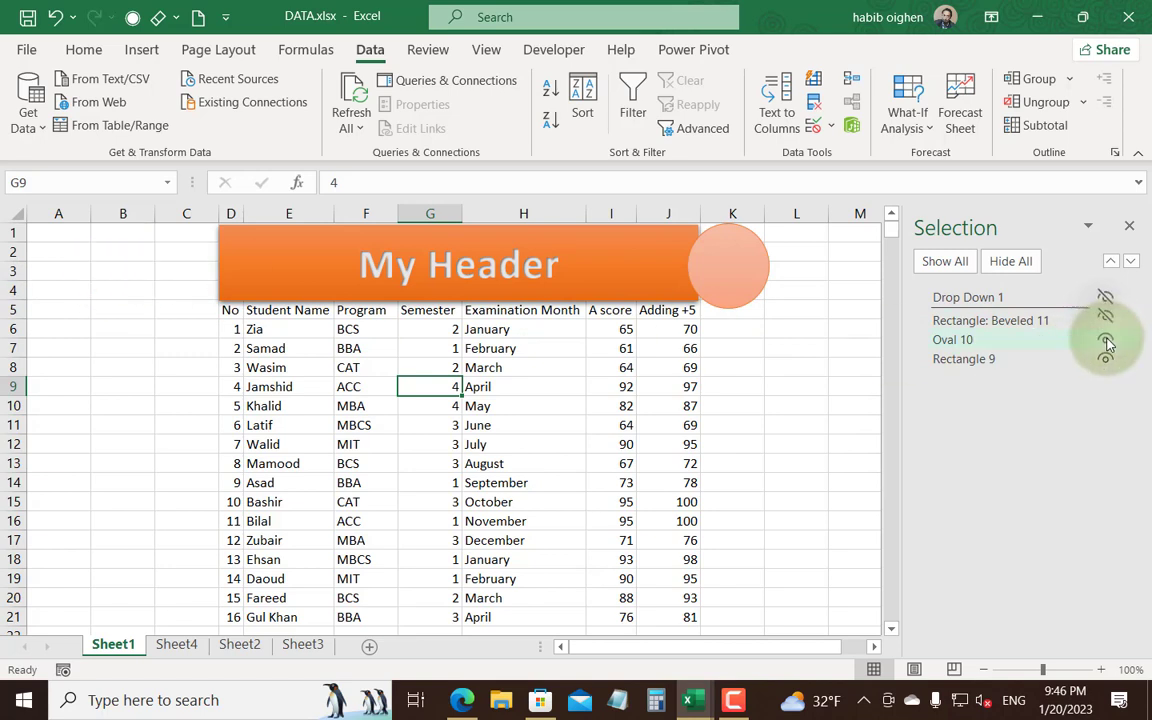
pyautogui.click(1105, 340)
pyautogui.click(1105, 360)
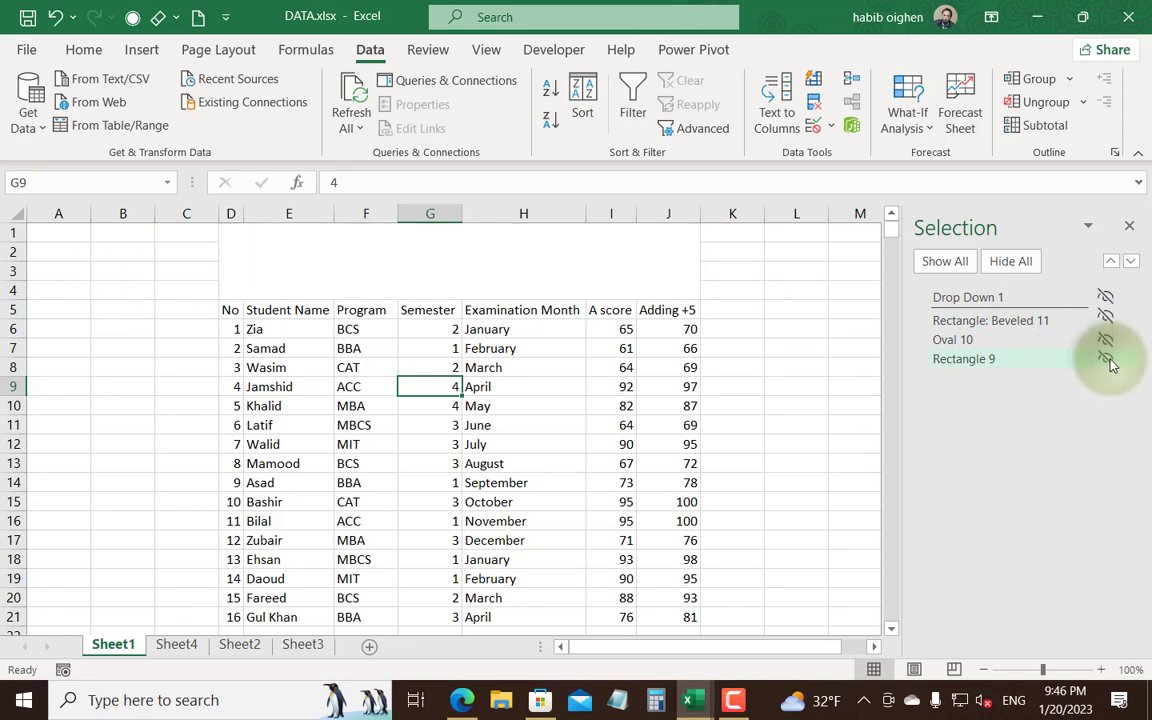
pyautogui.click(958, 262)
pyautogui.click(1016, 261)
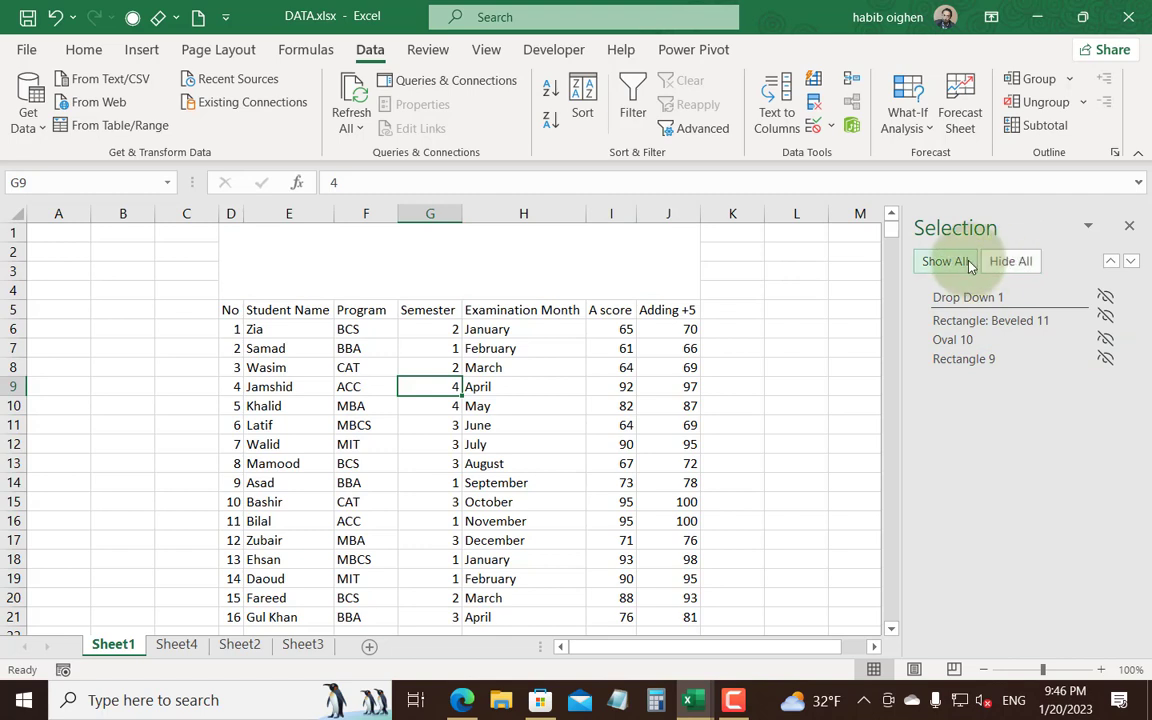
# Step: Select the beveled rectangle, the oval and the header rectangle in turn through the object list to identify each one
pyautogui.click(988, 322)
pyautogui.click(992, 341)
pyautogui.click(992, 360)
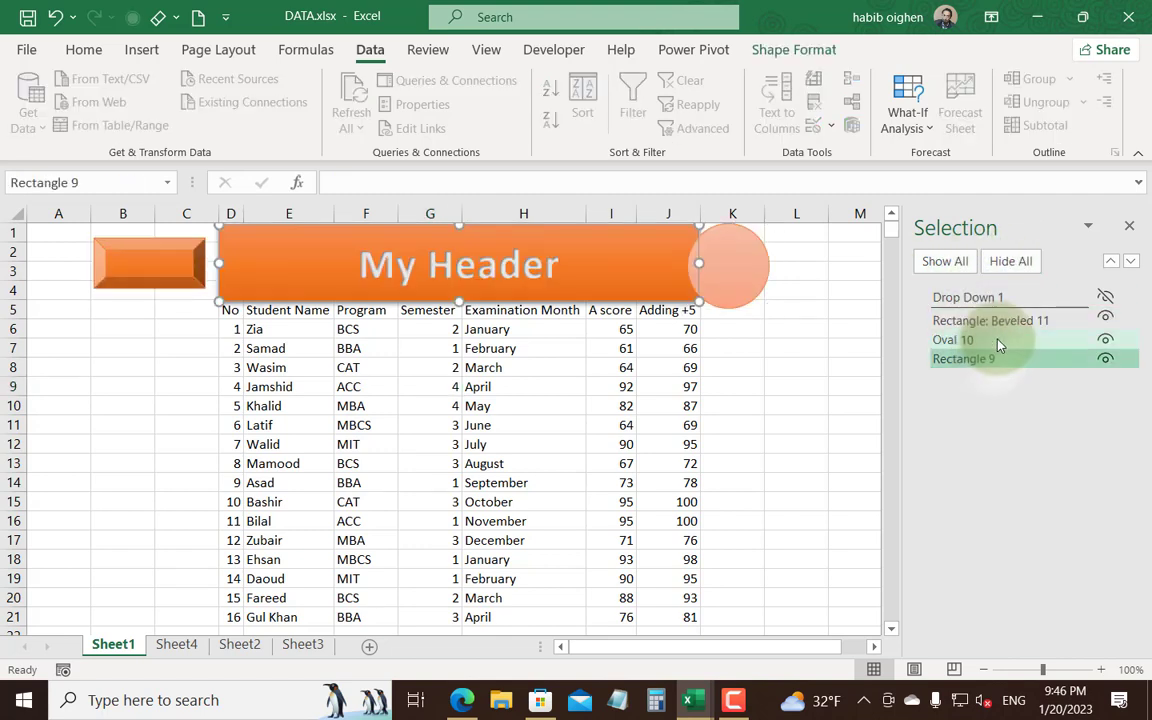
# Step: Rename the object Rectangle: Beveled 11 to "Filter button" in the Selection pane
pyautogui.click(1021, 326)
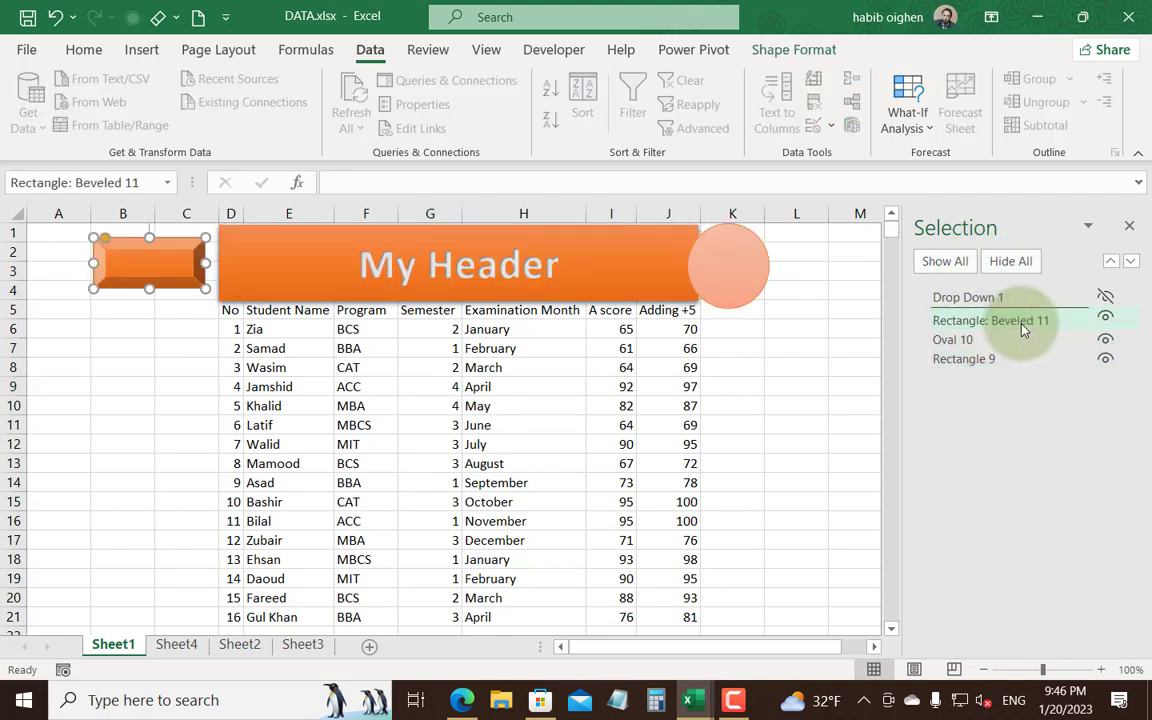
pyautogui.click(1041, 327)
pyautogui.moveTo(1047, 322); pyautogui.dragTo(907, 315)
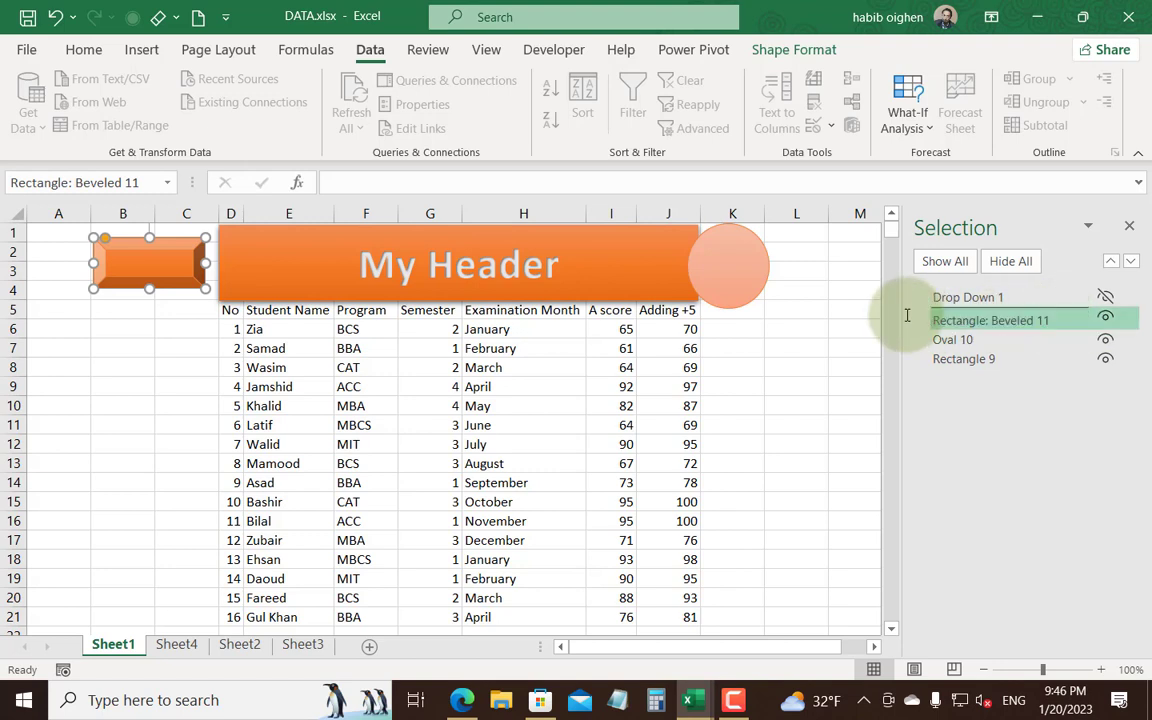
pyautogui.click(1031, 319)
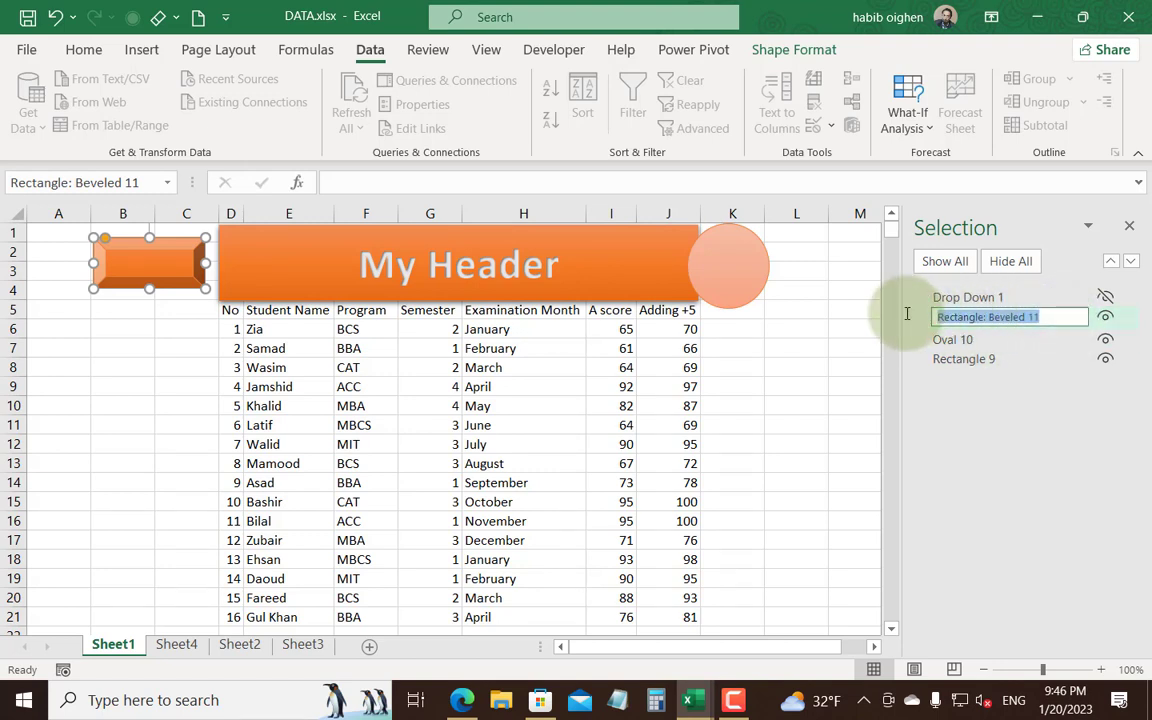
pyautogui.write('Filter ')
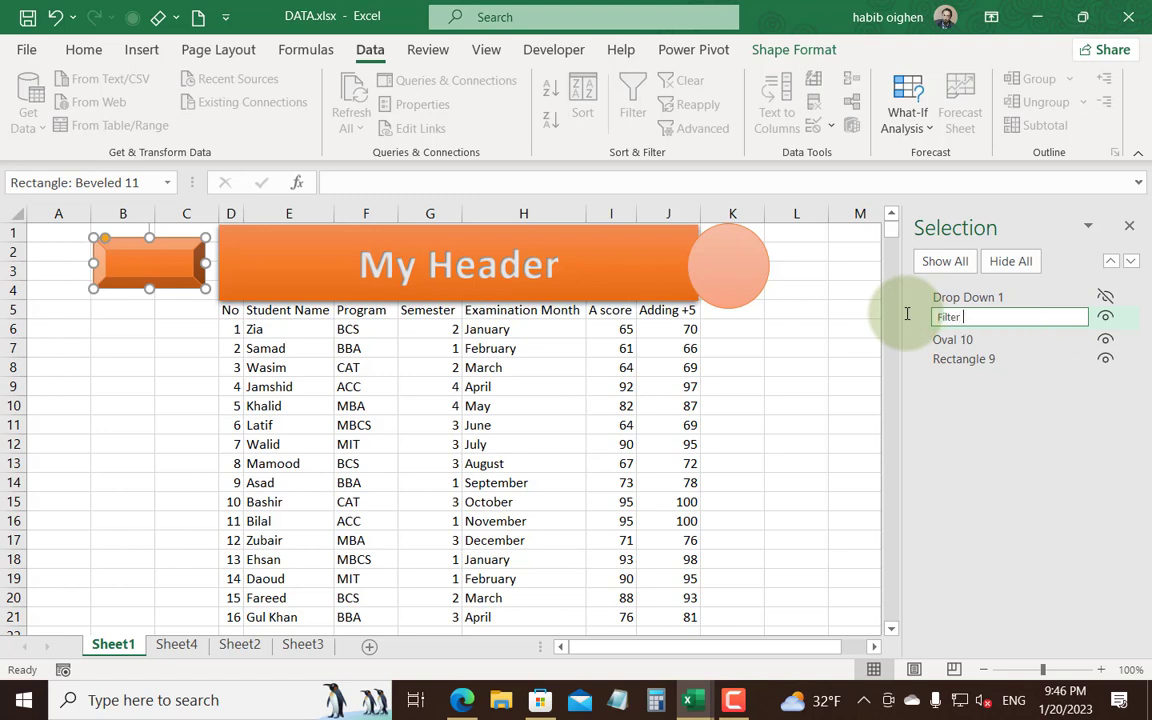
pyautogui.write('button')
pyautogui.press('Return')
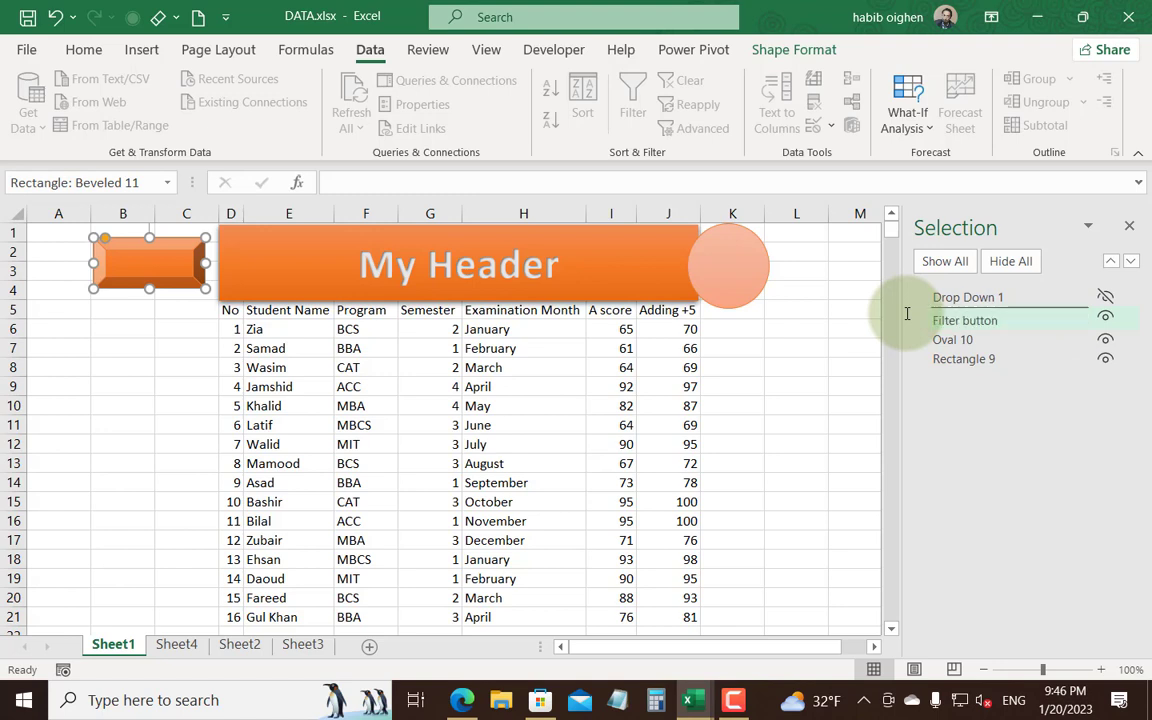